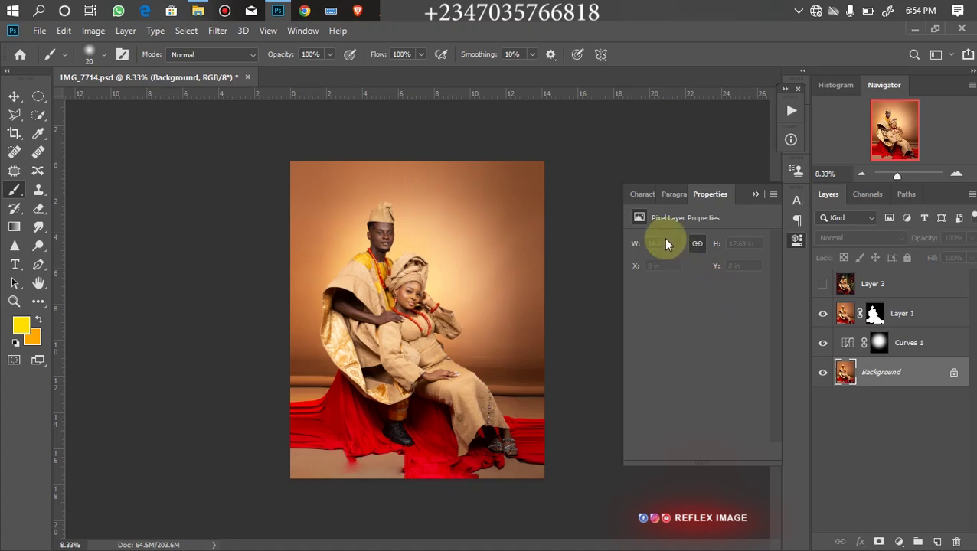
# Show and hide Layer 3 to preview the finished composite against the studio portrait
pyautogui.click(822, 285)
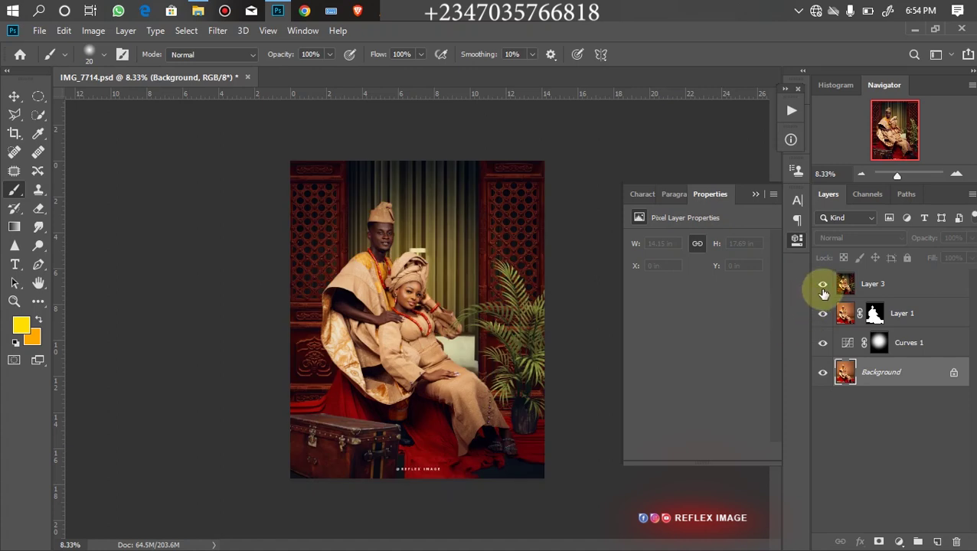
pyautogui.click(823, 284)
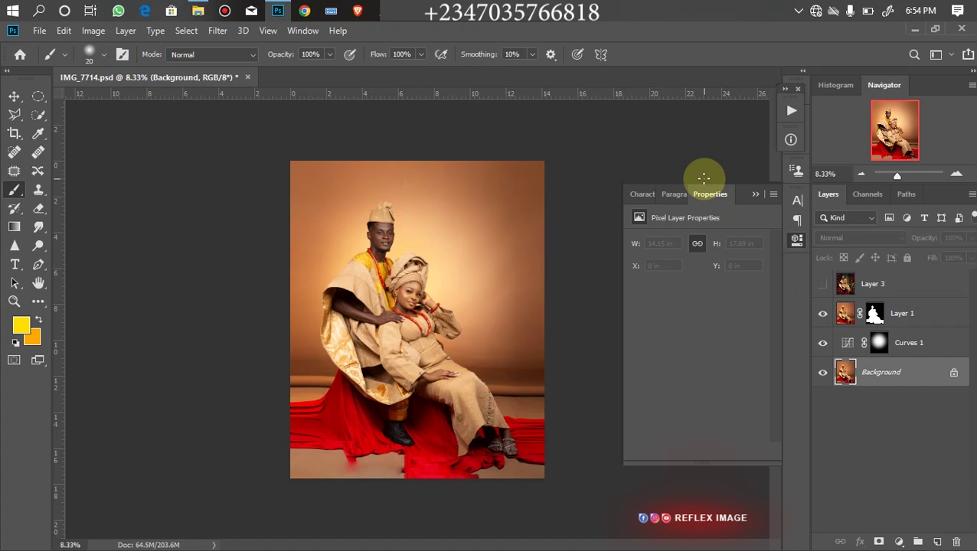
# Switch to File Explorer, open the "over png latest" folder in Downloads and browse its overlay images
pyautogui.click(197, 10)
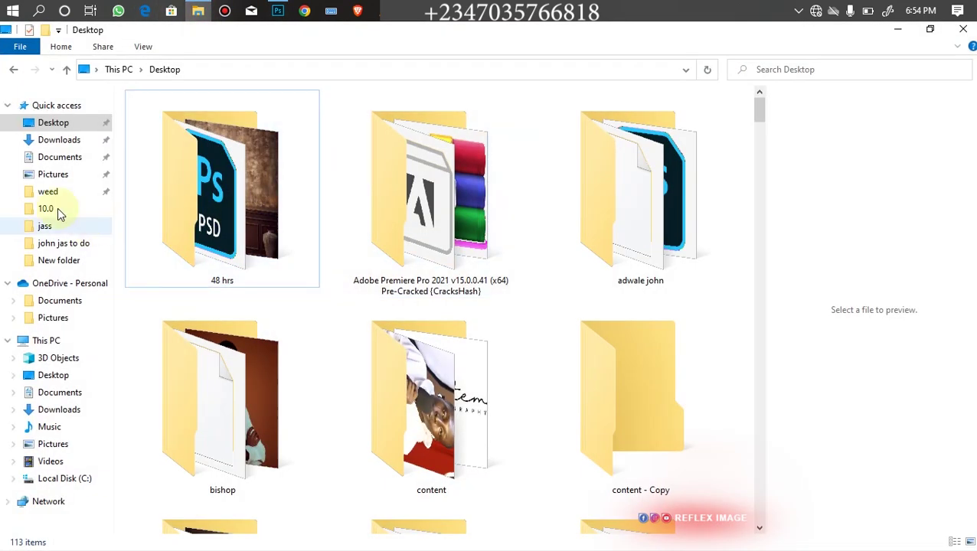
pyautogui.click(63, 140)
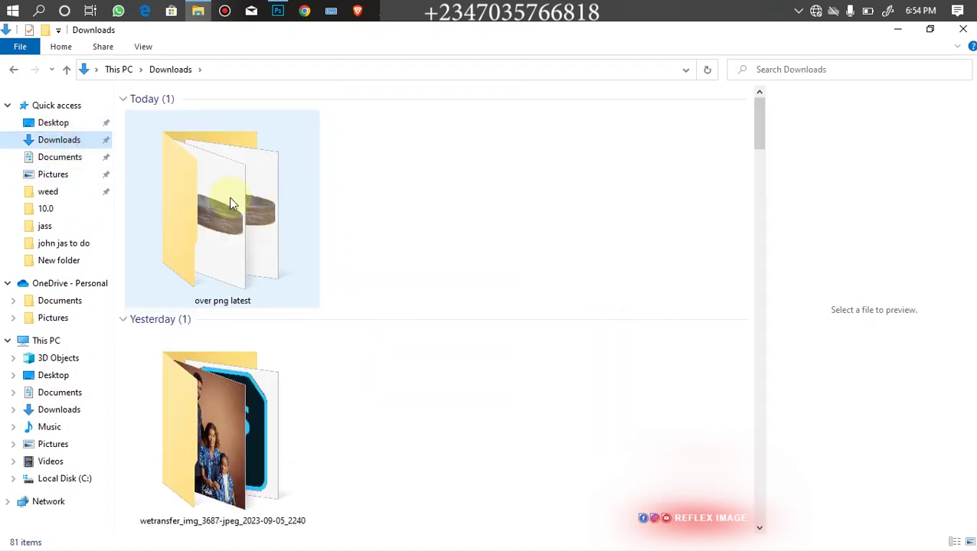
pyautogui.doubleClick(232, 202)
pyautogui.scroll(-1, 765, 193)
pyautogui.moveTo(770, 199)
pyautogui.mouseDown()
pyautogui.moveTo(776, 366)
pyautogui.moveTo(761, 497)
pyautogui.moveTo(762, 183)
pyautogui.mouseUp()
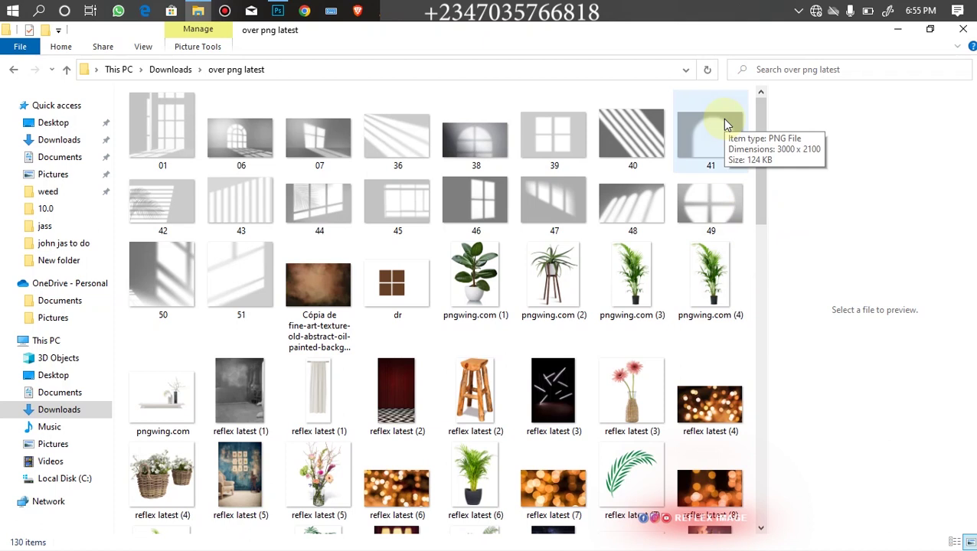
# Switch back to Photoshop and compare the portrait with and without Layer 3
pyautogui.click(277, 10)
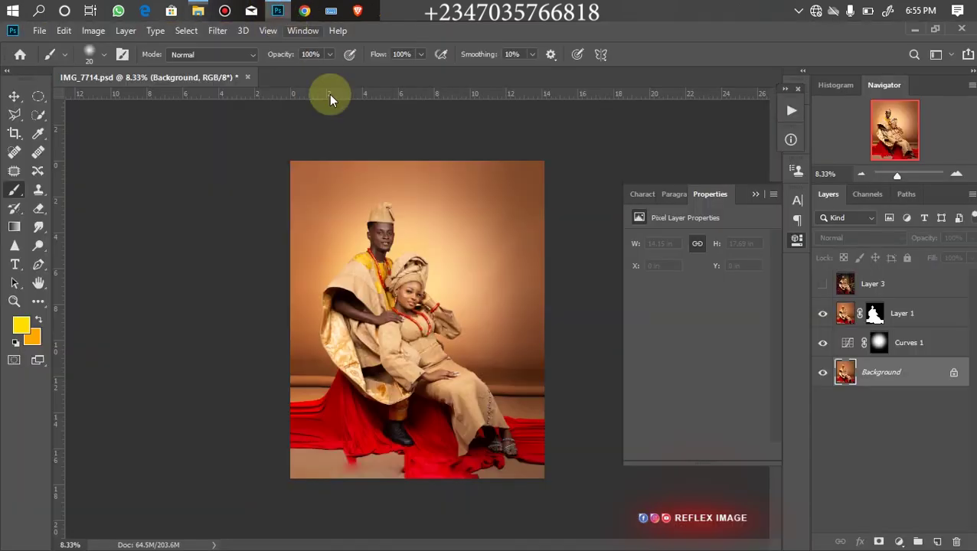
pyautogui.click(822, 284)
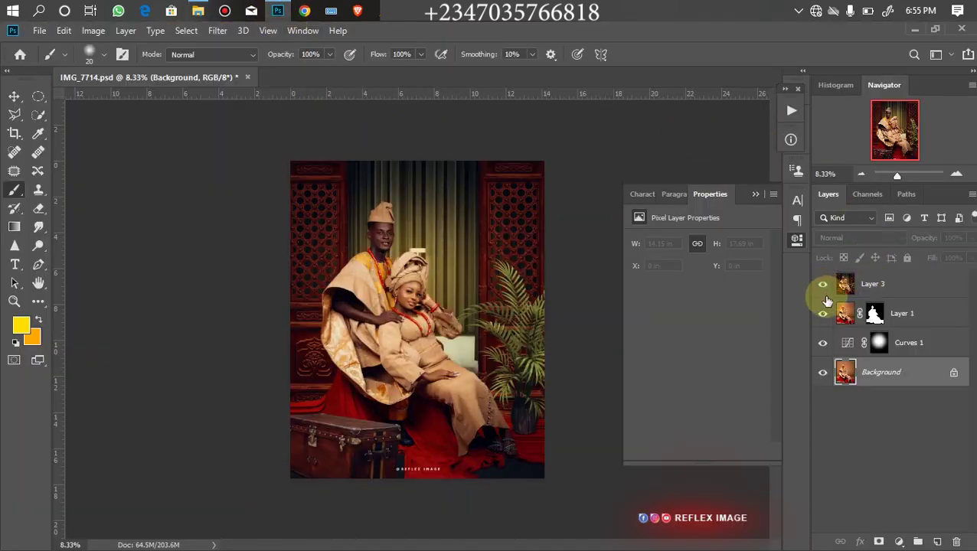
pyautogui.click(822, 284)
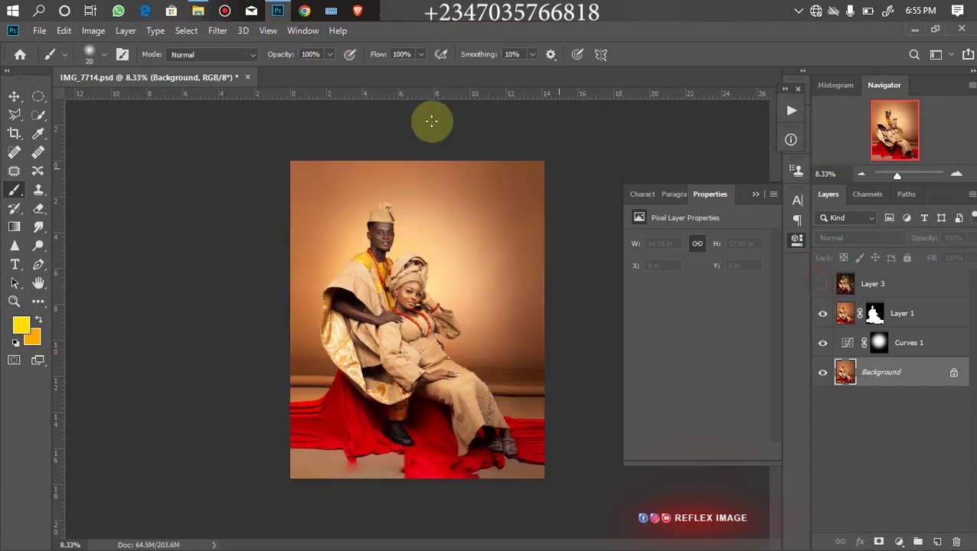
# Look through the overlay images in File Explorer once more and return to Photoshop
pyautogui.click(197, 11)
pyautogui.moveTo(765, 203); pyautogui.dragTo(664, 124)
pyautogui.click(277, 11)
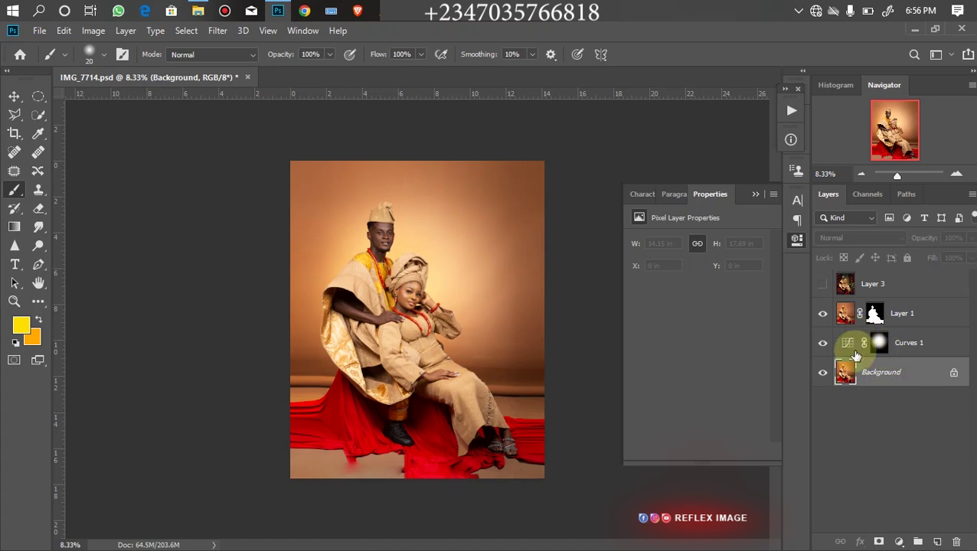
# Hide the Curves 1 and Background layers to inspect the couple's masked cutout, and show both layers again
pyautogui.click(822, 342)
pyautogui.click(827, 382)
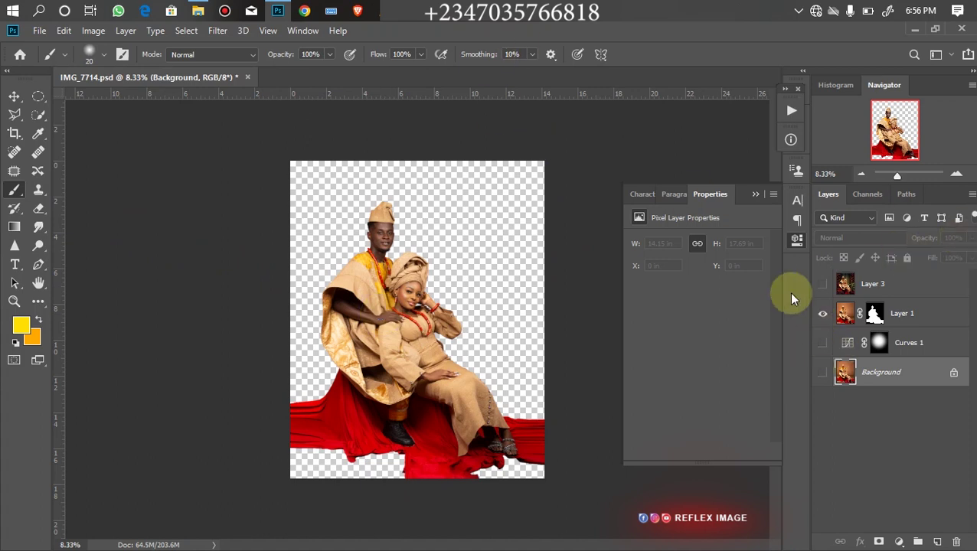
pyautogui.click(822, 343)
pyautogui.click(826, 374)
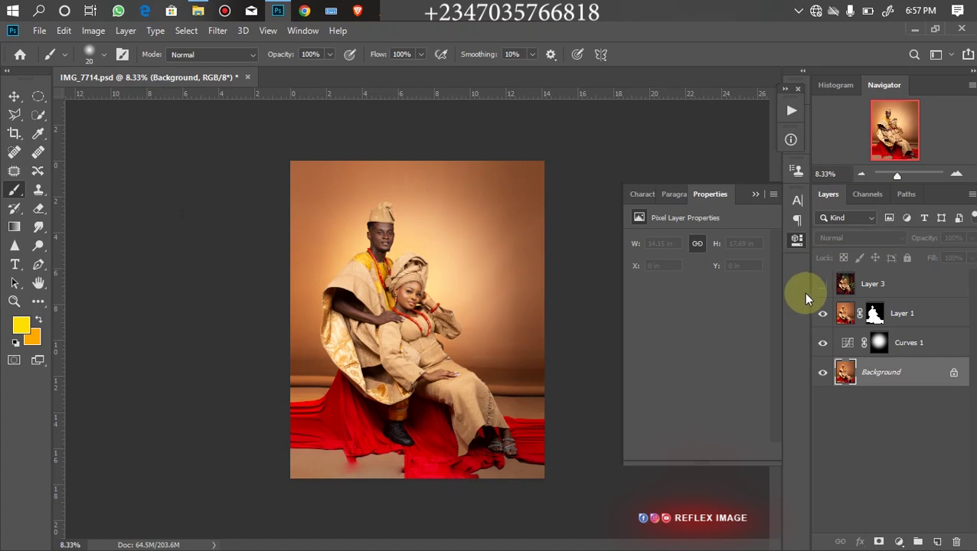
# Preview Layer 3 with the layers beneath it hidden, and restore the original layer visibility
pyautogui.click(822, 284)
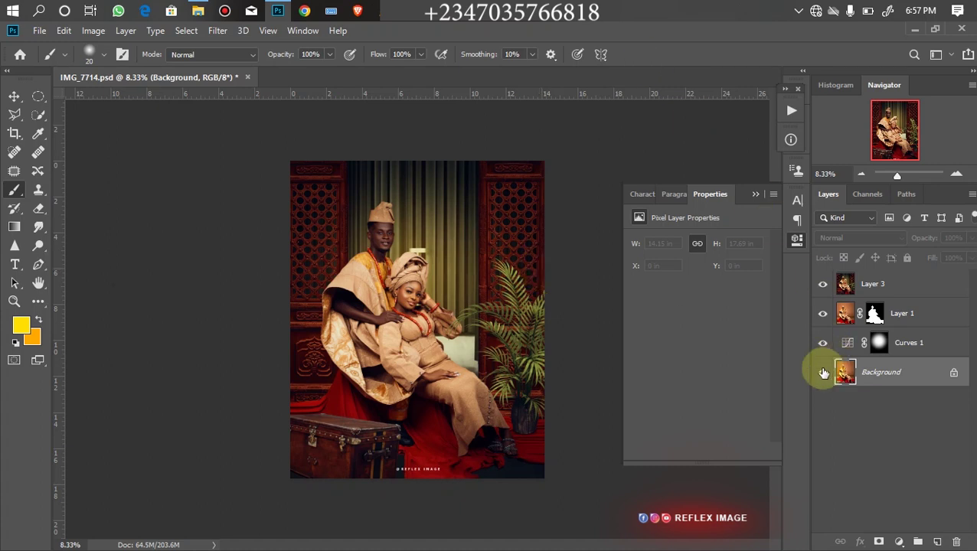
pyautogui.click(823, 313)
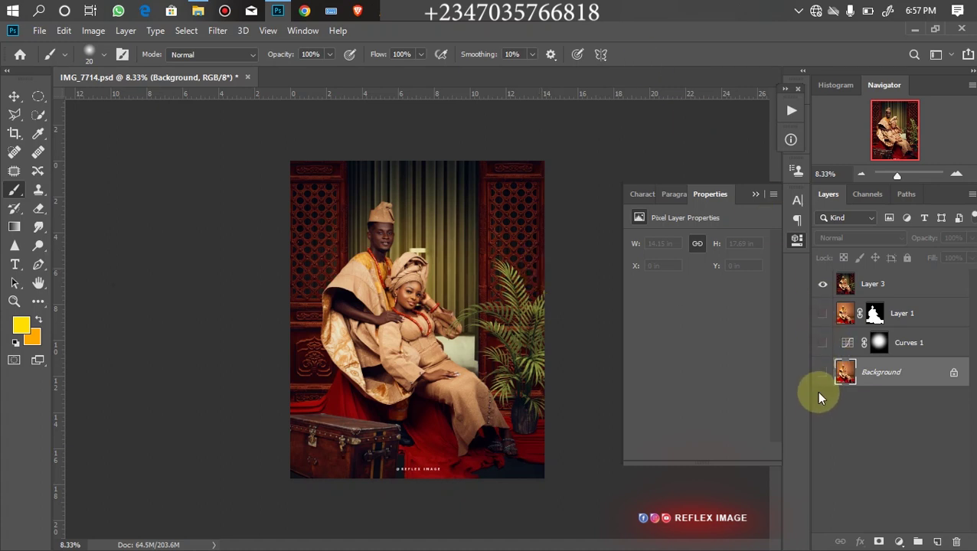
pyautogui.click(823, 313)
pyautogui.click(822, 342)
pyautogui.click(823, 313)
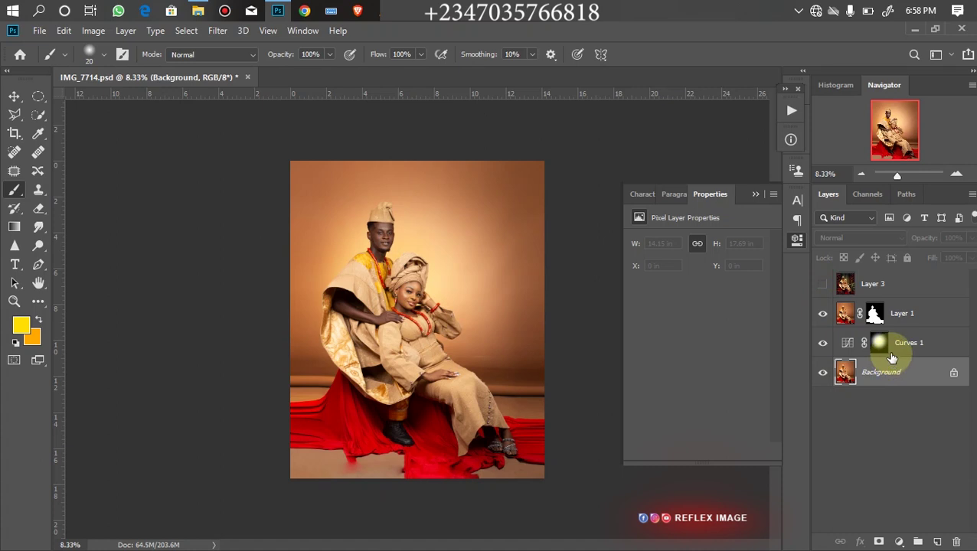
# Place the carved door image "reflex latest (38)" from the overlay folder directly above the Curves 1 layer
pyautogui.click(902, 316)
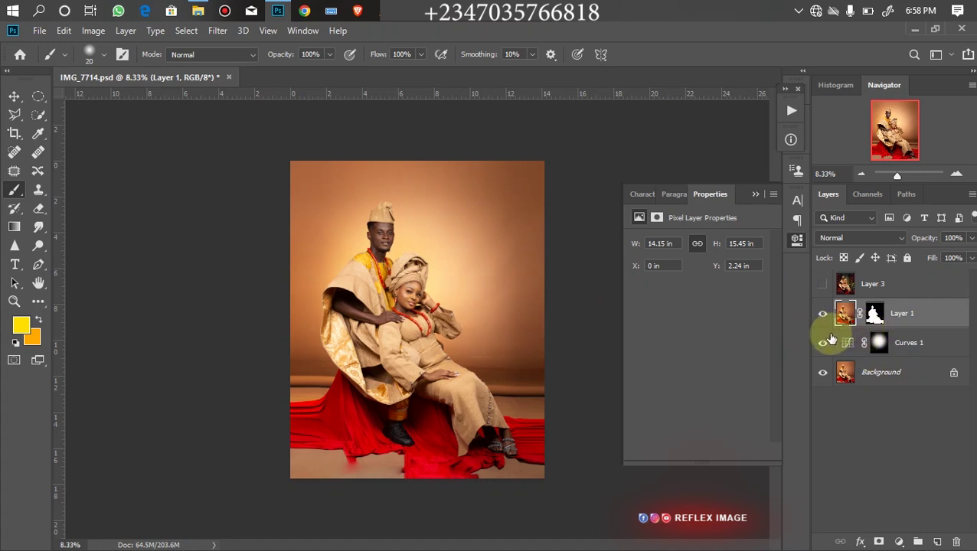
pyautogui.click(881, 345)
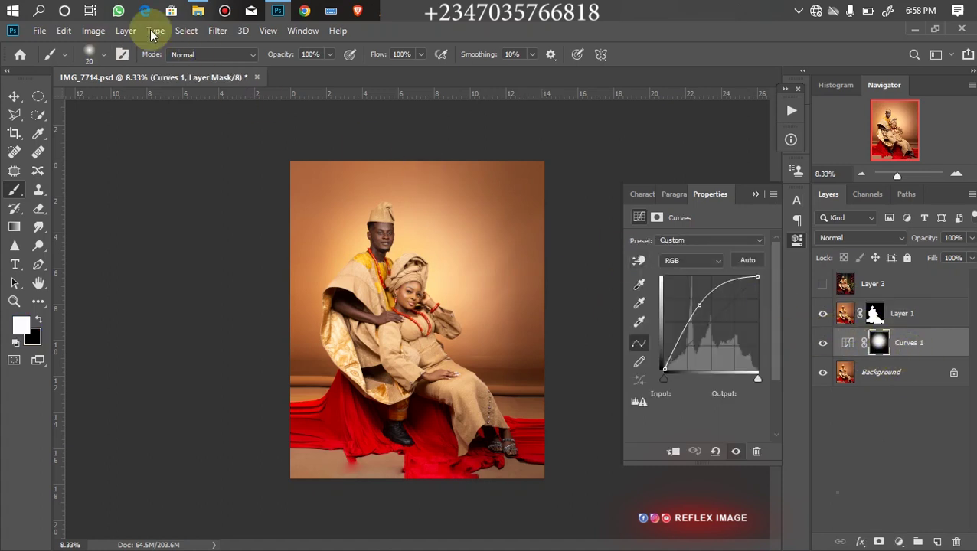
pyautogui.click(198, 10)
pyautogui.moveTo(763, 238); pyautogui.dragTo(758, 406)
pyautogui.click(708, 274)
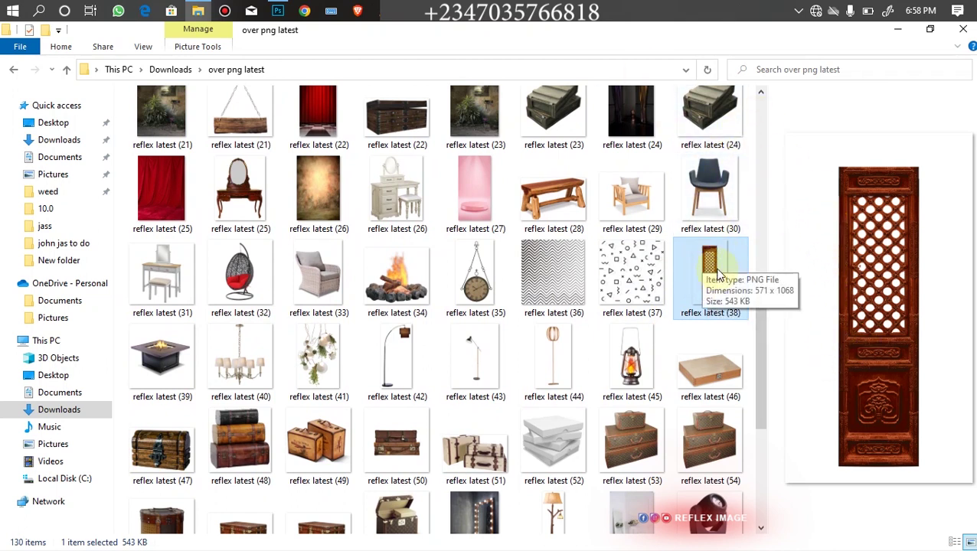
pyautogui.moveTo(698, 268); pyautogui.dragTo(270, 247)
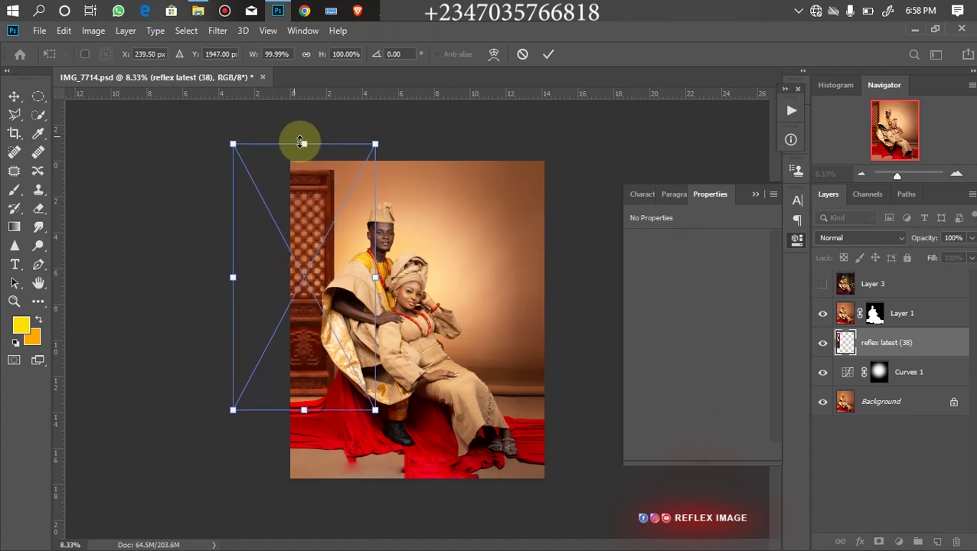
# Enlarge the placed door to about 3.72 by 13.89 in and align it with the photo's upper left corner
pyautogui.moveTo(302, 146); pyautogui.dragTo(312, 121)
pyautogui.moveTo(312, 179); pyautogui.dragTo(320, 215)
pyautogui.press('Return')
pyautogui.press('b')
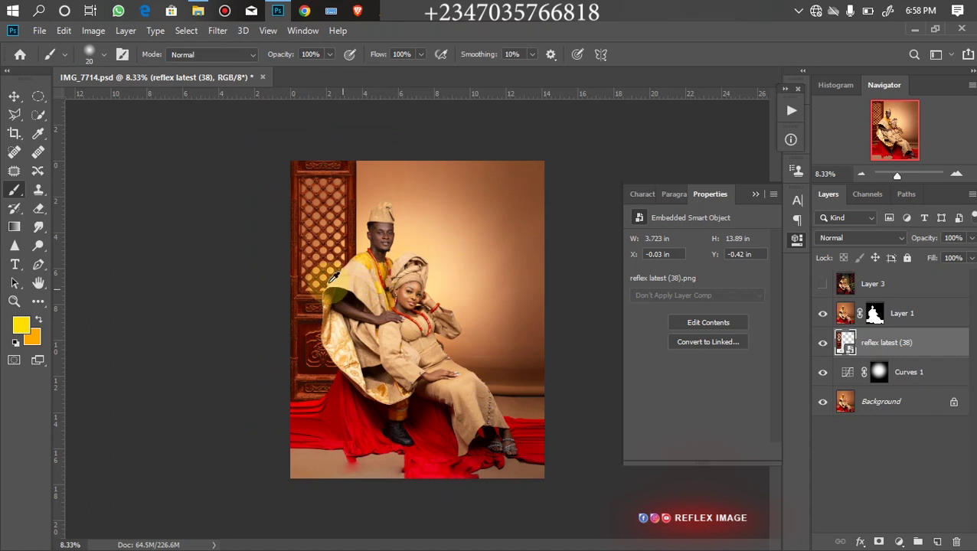
# Duplicate the door panel onto the right edge of the photo and compare the arrangement with Layer 3
pyautogui.click(15, 97)
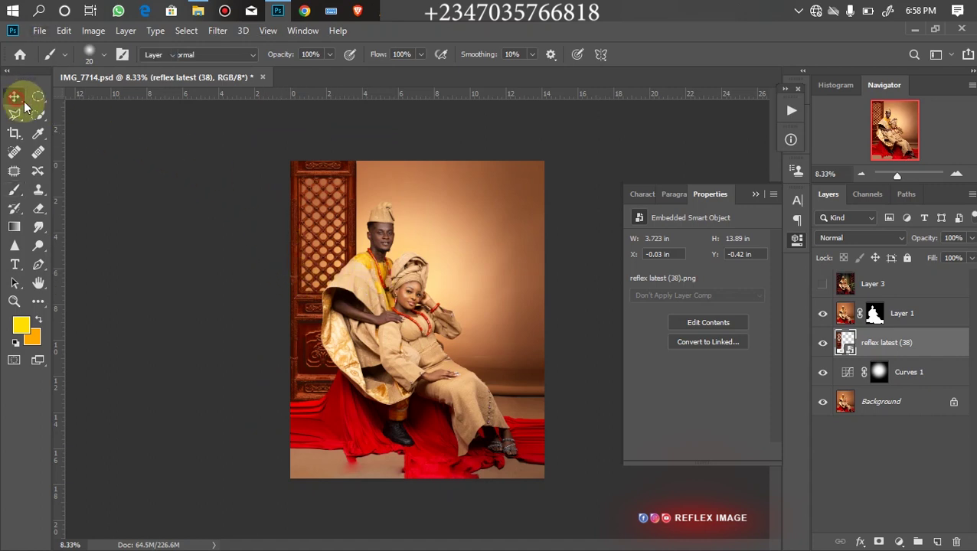
pyautogui.moveTo(298, 247); pyautogui.dragTo(515, 255)
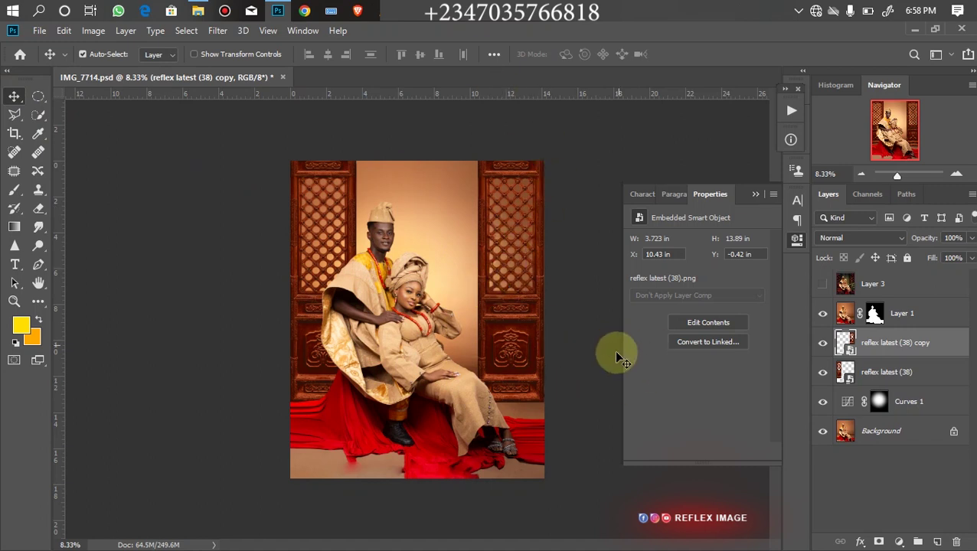
pyautogui.click(823, 284)
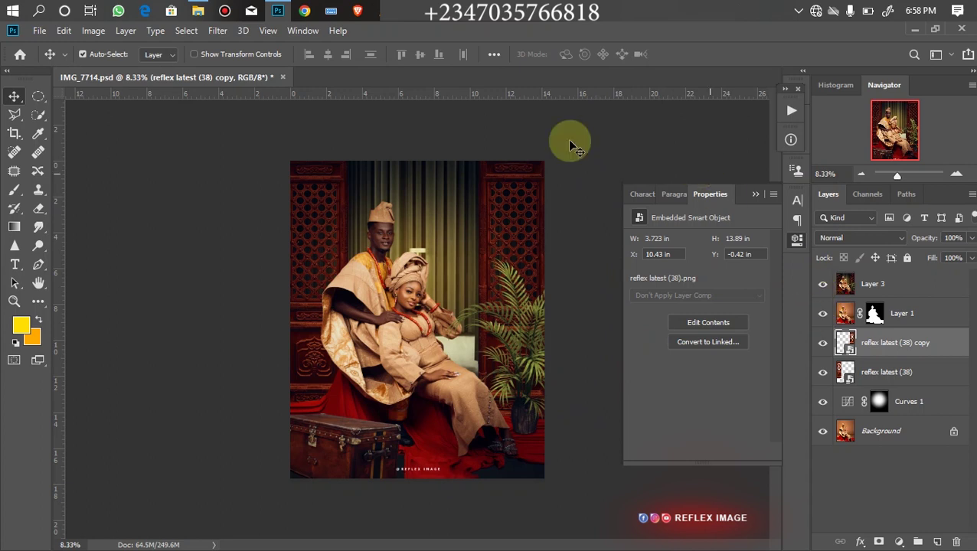
pyautogui.click(823, 285)
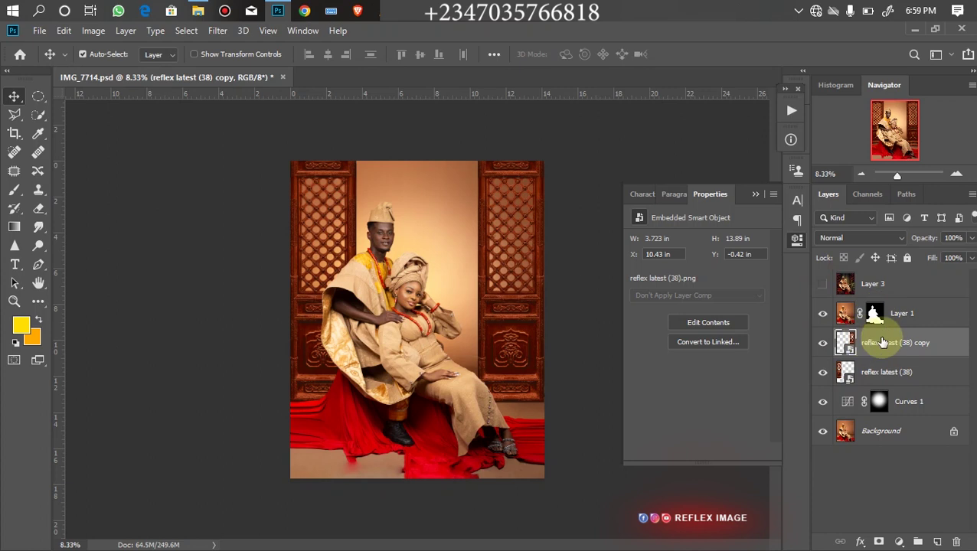
# Place the dark green curtain image "reflex latest 89 (11)" from the overlay folder directly above the Curves 1 layer
pyautogui.click(880, 403)
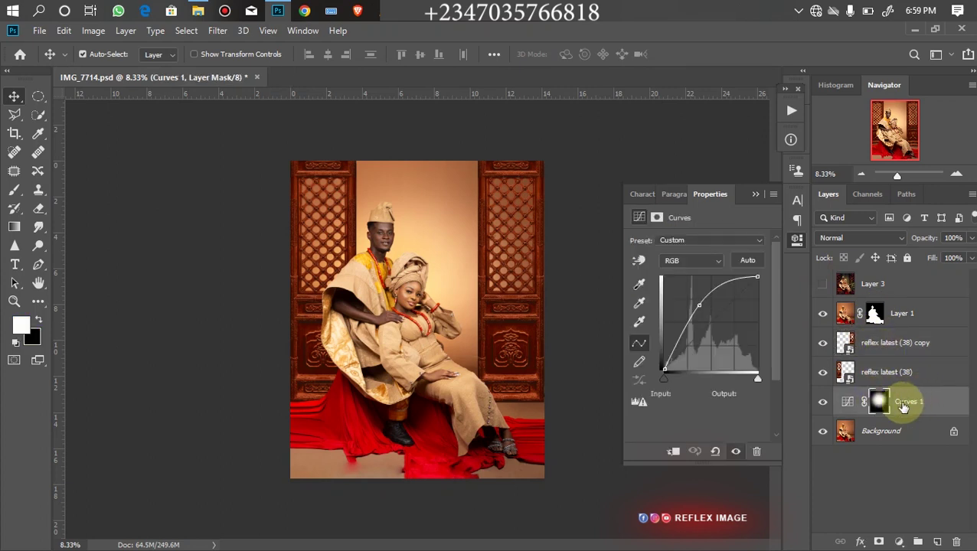
pyautogui.click(198, 10)
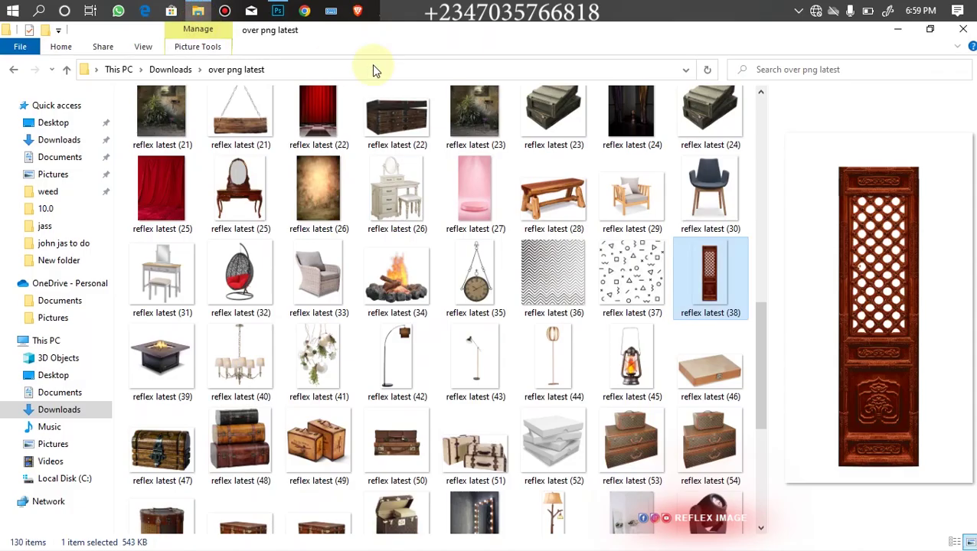
pyautogui.moveTo(762, 387); pyautogui.dragTo(753, 483)
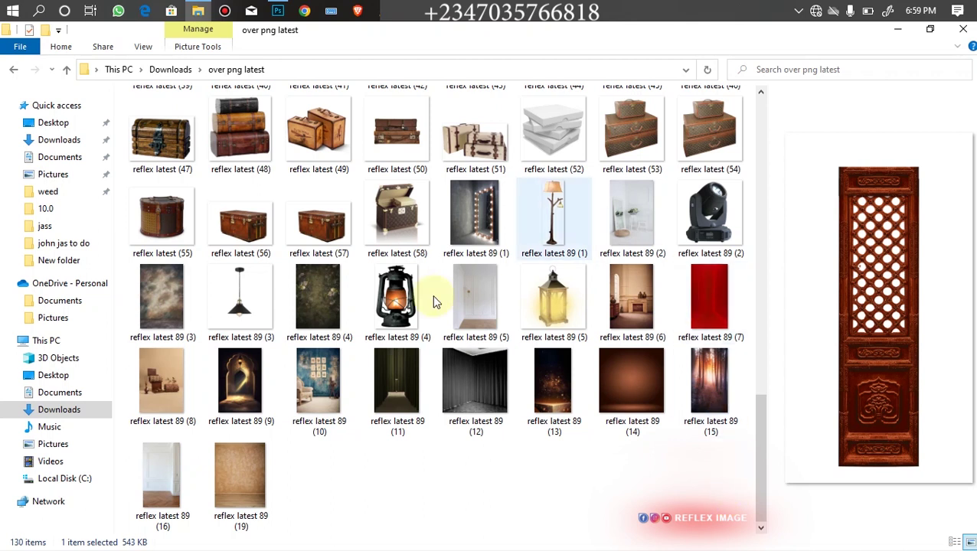
pyautogui.click(398, 395)
pyautogui.moveTo(388, 388); pyautogui.dragTo(597, 319)
# Scale the curtain backdrop to about 232% and position it behind the couple so it covers the whole canvas
pyautogui.moveTo(438, 318); pyautogui.dragTo(382, 309)
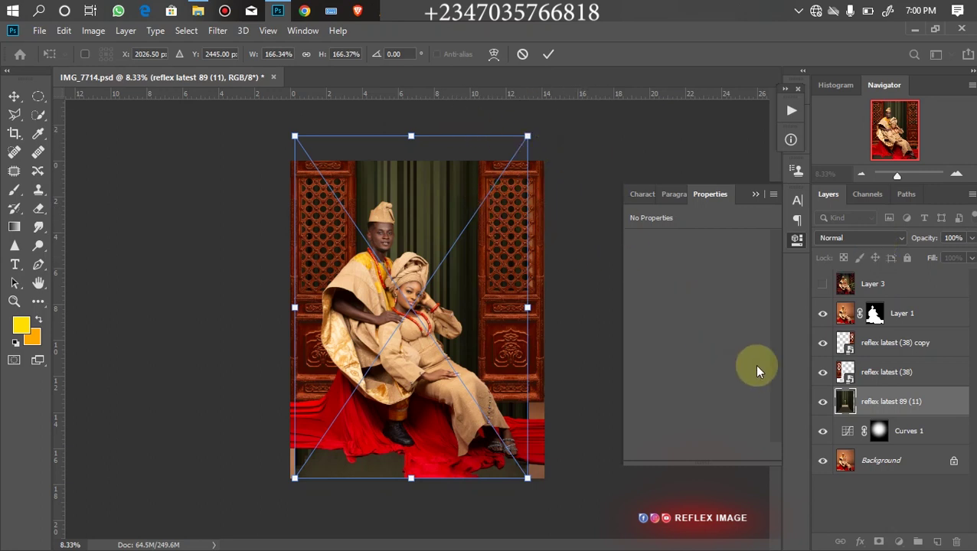
pyautogui.moveTo(528, 307); pyautogui.dragTo(619, 305)
pyautogui.moveTo(473, 345); pyautogui.dragTo(443, 279)
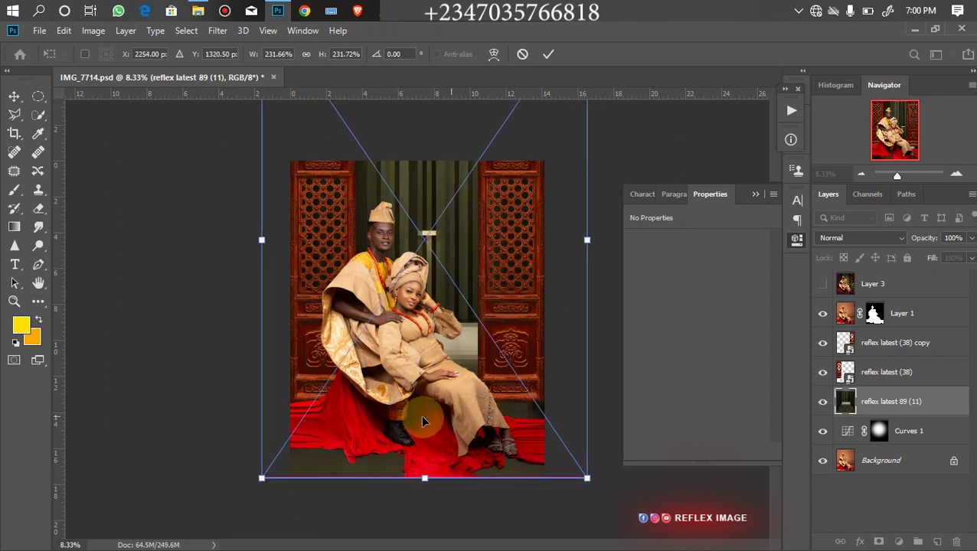
pyautogui.moveTo(440, 334)
pyautogui.mouseDown()
pyautogui.moveTo(411, 334)
pyautogui.moveTo(413, 326)
pyautogui.moveTo(430, 329)
pyautogui.moveTo(432, 345)
pyautogui.mouseUp()
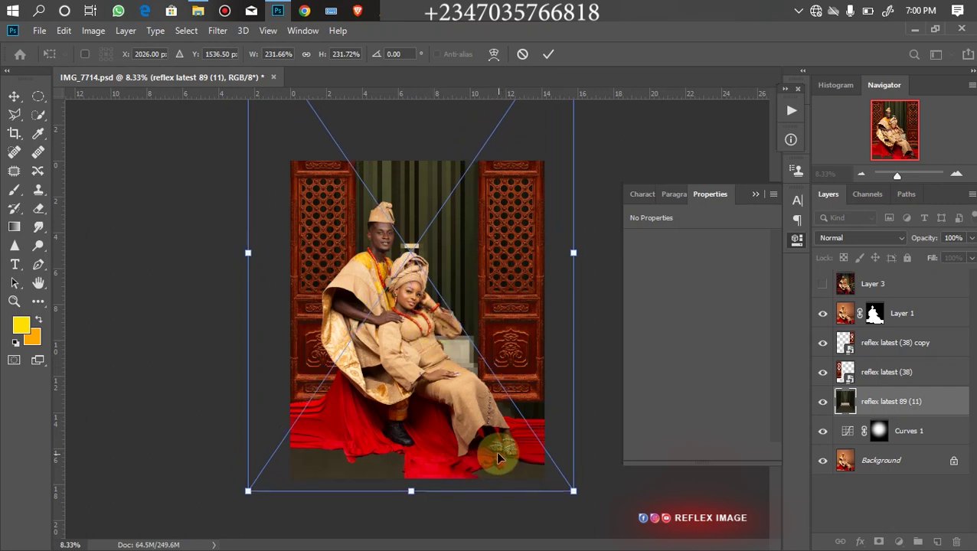
pyautogui.click(547, 57)
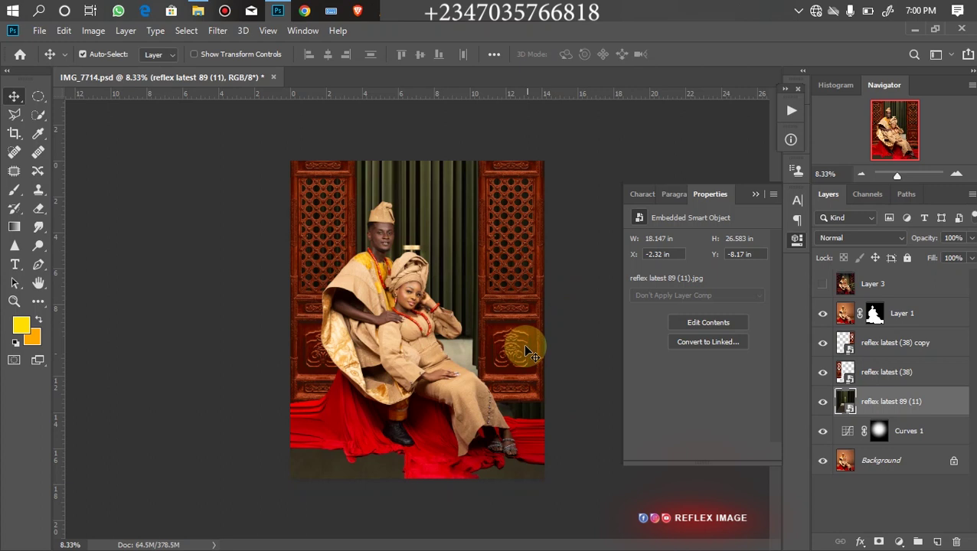
# Enlarge the right door copy to about 117% so it extends lower, and show Layer 3 for comparison
pyautogui.click(509, 311)
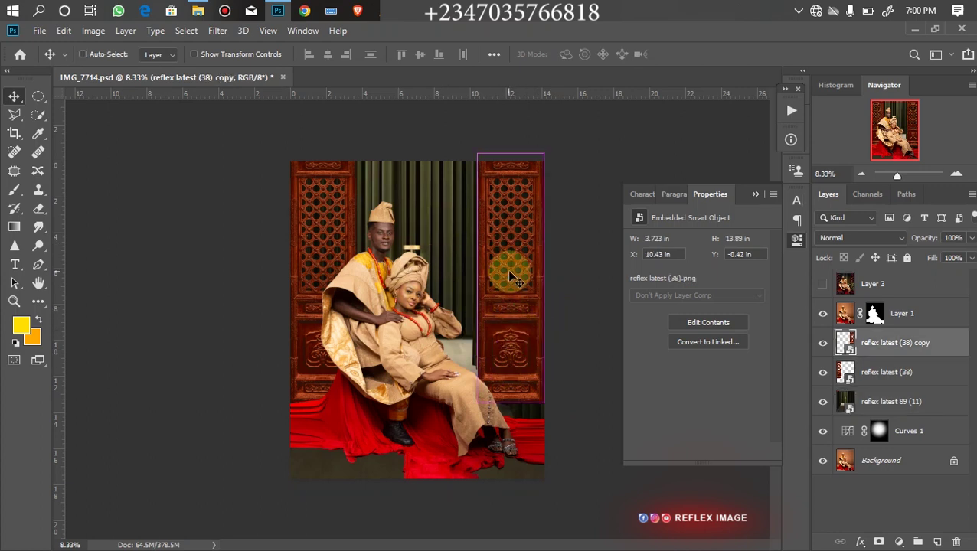
pyautogui.hotkey('ctrl', 't')
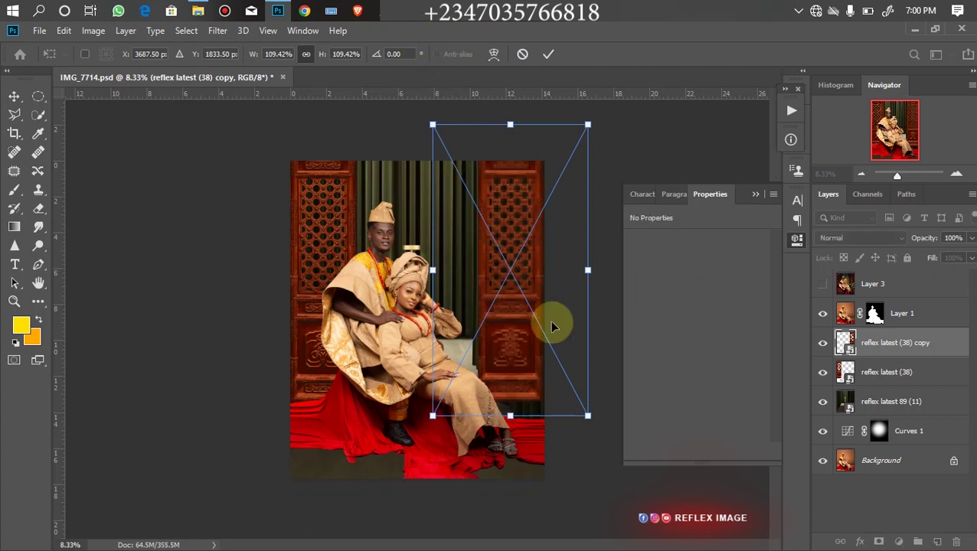
pyautogui.moveTo(510, 415); pyautogui.dragTo(511, 435)
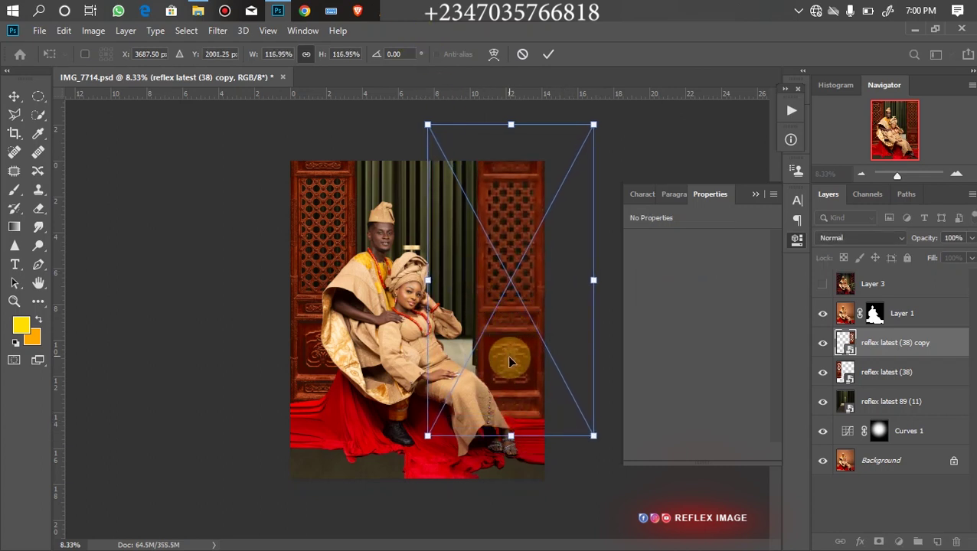
pyautogui.click(546, 447)
pyautogui.click(544, 475)
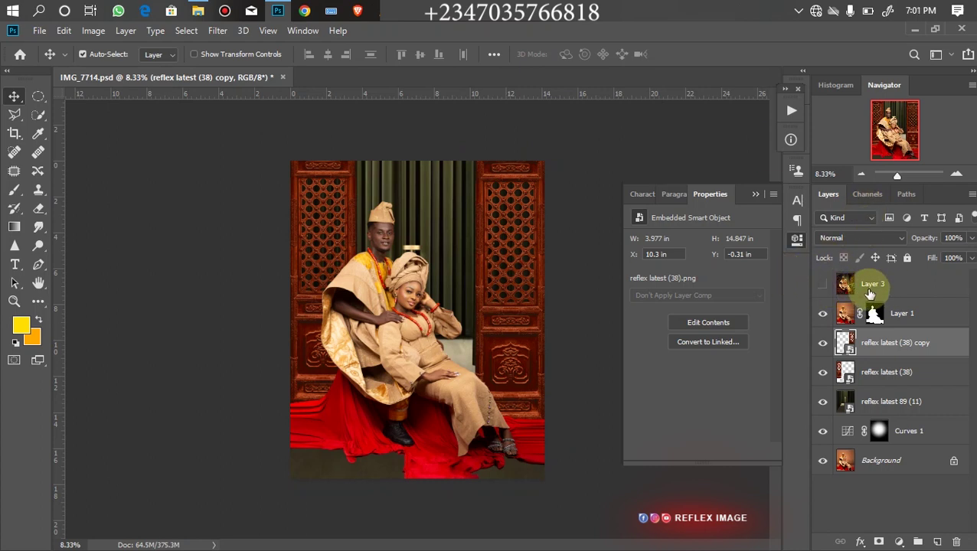
pyautogui.click(824, 285)
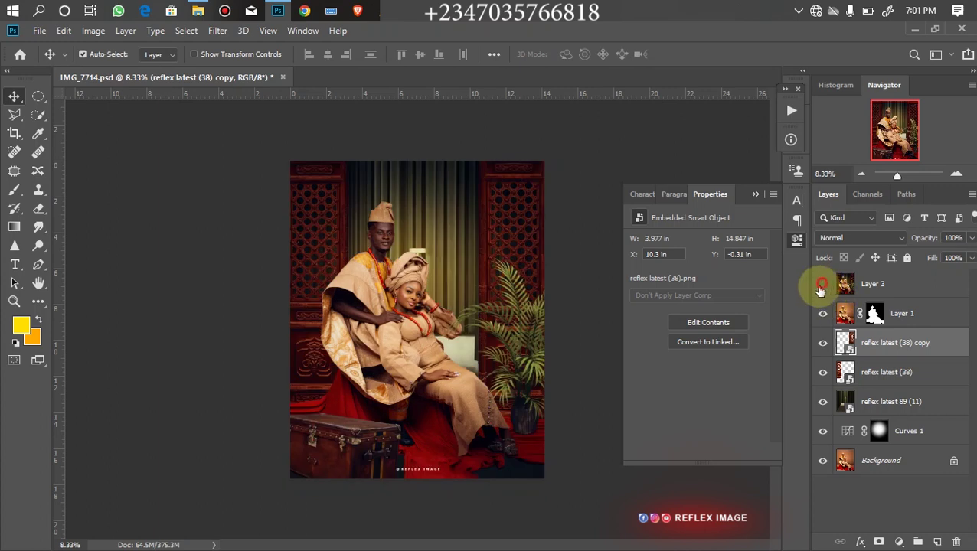
# Hide Layer 3 and place the palm plant image "reflex latest (8)" from the overlay folder directly above Layer 1
pyautogui.click(823, 284)
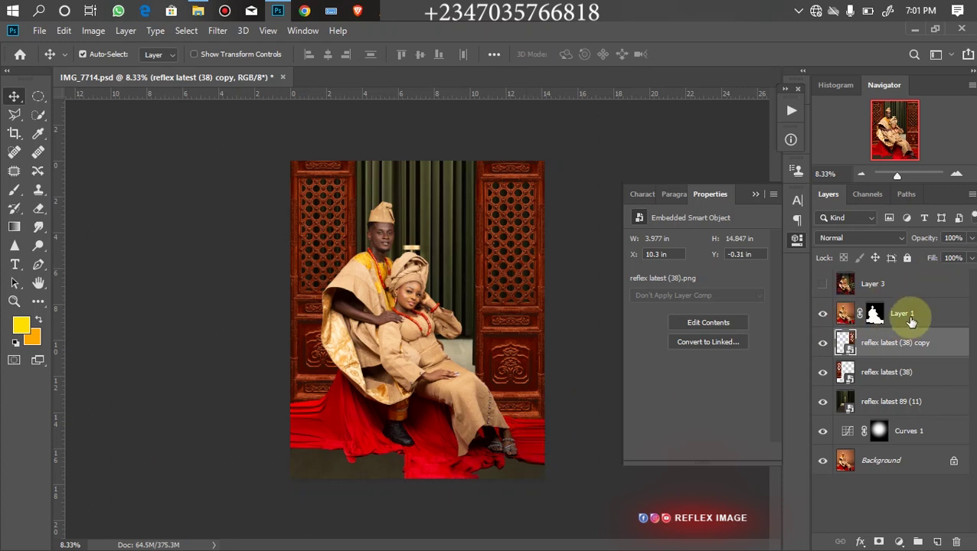
pyautogui.click(912, 322)
pyautogui.click(198, 11)
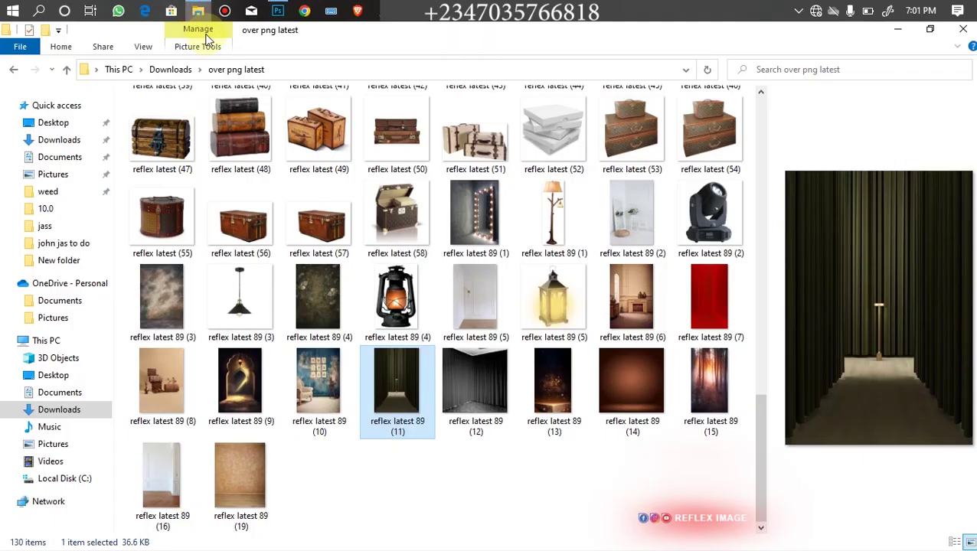
pyautogui.moveTo(761, 443); pyautogui.dragTo(759, 236)
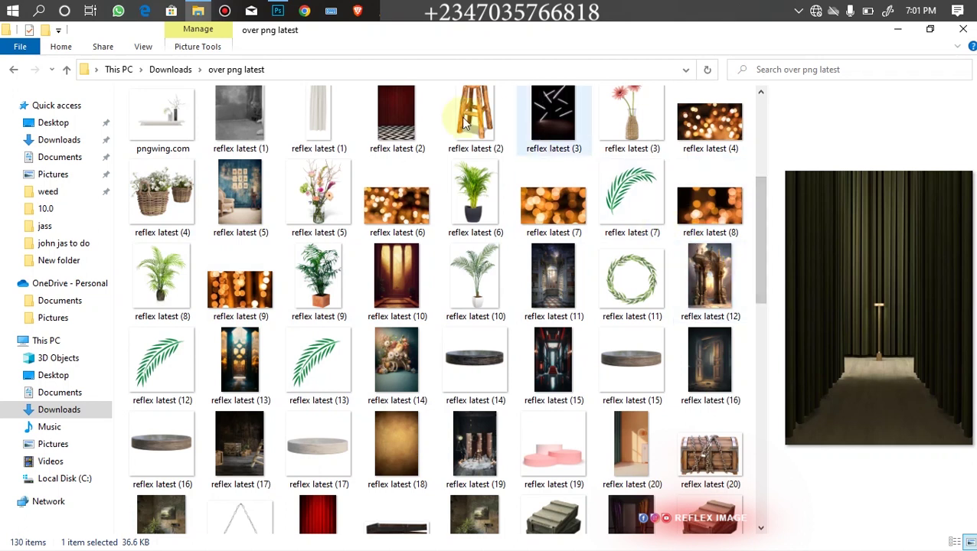
pyautogui.click(160, 292)
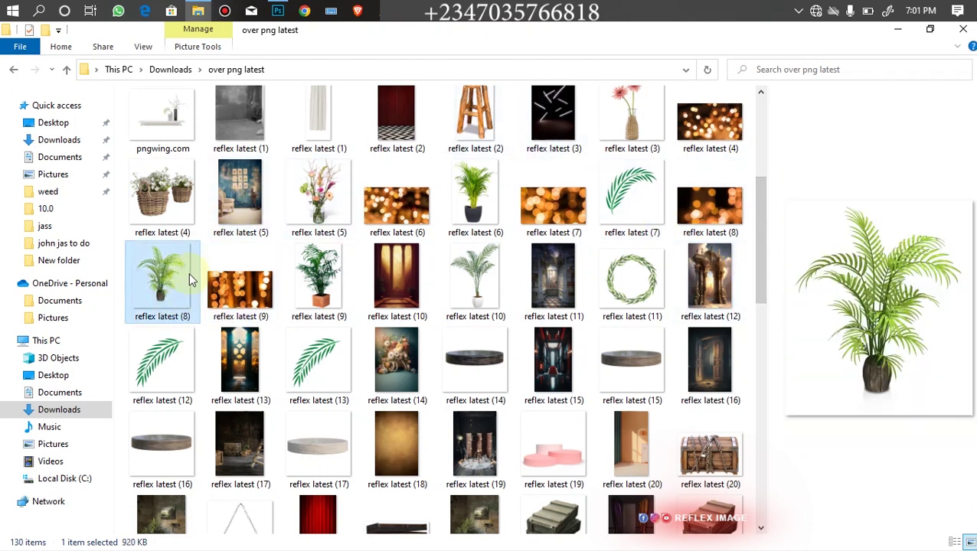
pyautogui.moveTo(163, 285); pyautogui.dragTo(517, 220)
# Scale the palm plant to about 61%, rotate it about -2°, and position it beside the couple at the photo's right edge
pyautogui.moveTo(288, 172); pyautogui.dragTo(379, 275)
pyautogui.moveTo(460, 342); pyautogui.dragTo(533, 346)
pyautogui.moveTo(451, 279); pyautogui.dragTo(451, 279)
pyautogui.moveTo(543, 361); pyautogui.dragTo(521, 351)
pyautogui.moveTo(421, 243); pyautogui.dragTo(417, 247)
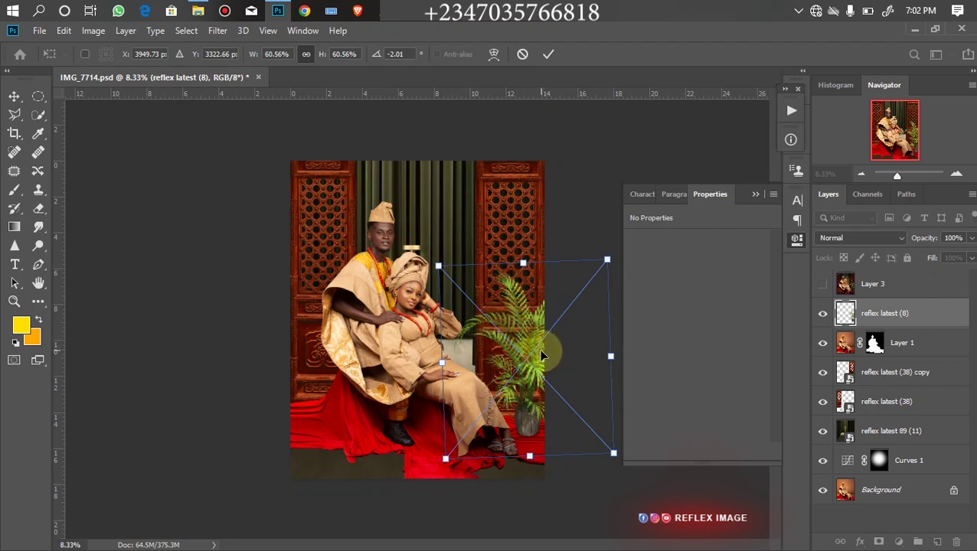
pyautogui.press('Return')
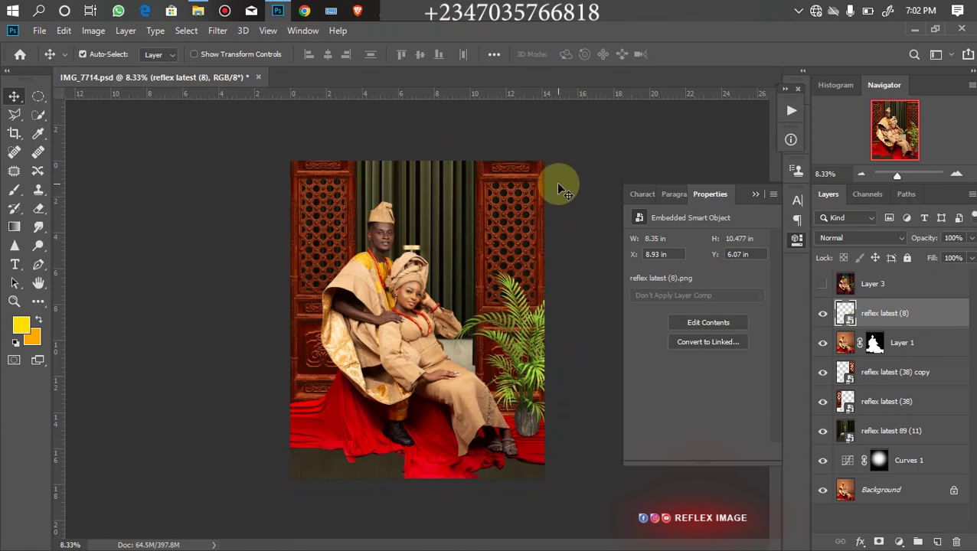
# Place the brown leather trunk image "reflex latest (57)" from the overlay folder above the palm plant layer
pyautogui.click(197, 10)
pyautogui.moveTo(764, 251); pyautogui.dragTo(768, 463)
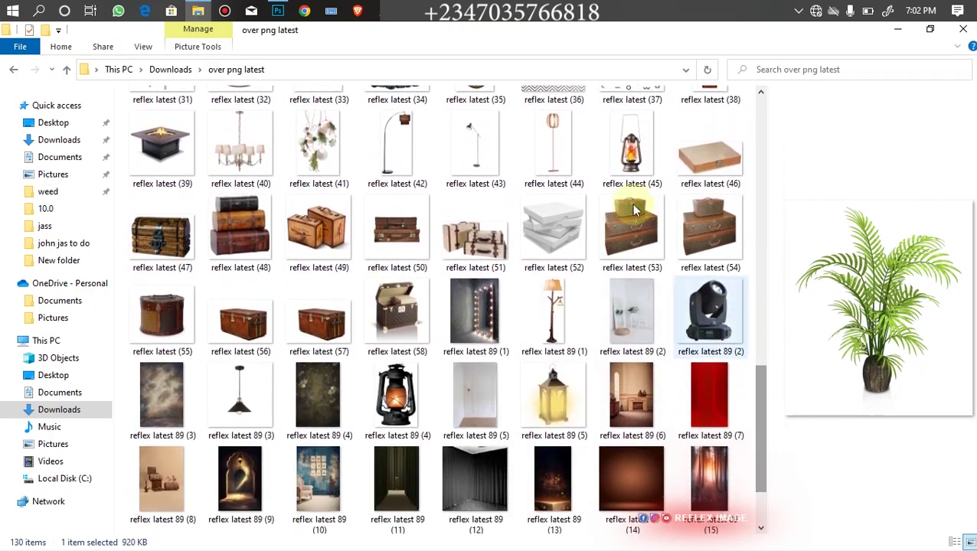
pyautogui.click(329, 327)
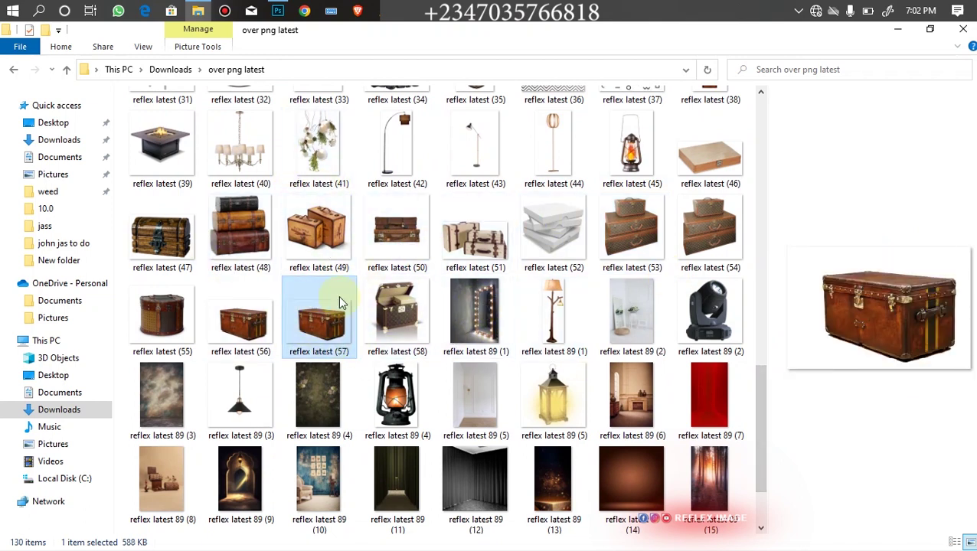
pyautogui.moveTo(318, 303); pyautogui.dragTo(375, 306)
# Scale the trunk to about 81% in the photo's lower-left corner and compare the composition with Layer 3
pyautogui.moveTo(431, 264); pyautogui.dragTo(328, 449)
pyautogui.moveTo(322, 392); pyautogui.dragTo(341, 435)
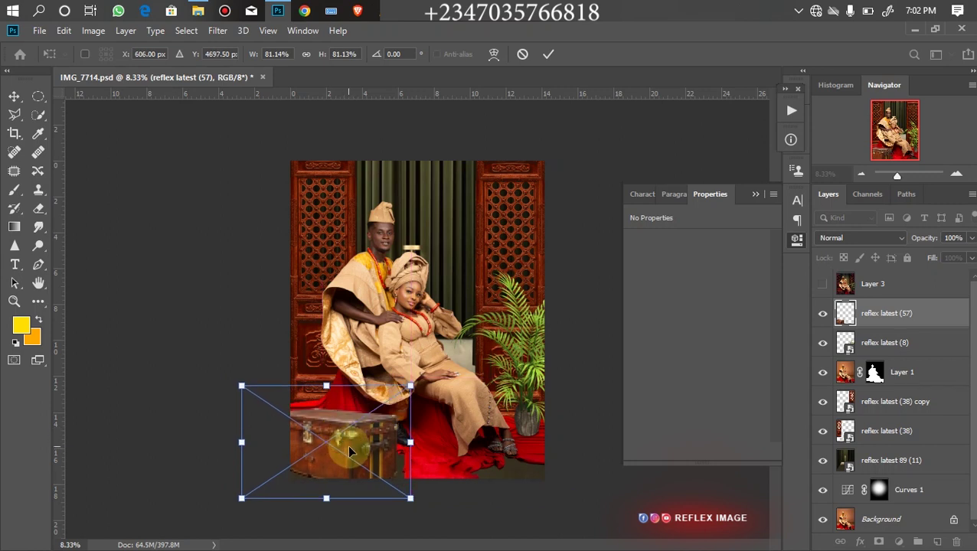
pyautogui.press('Return')
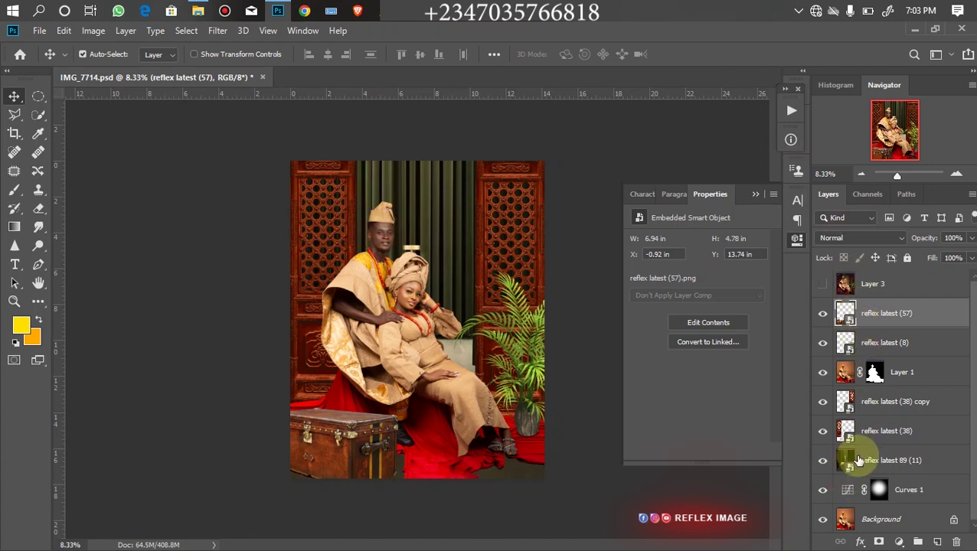
pyautogui.click(823, 284)
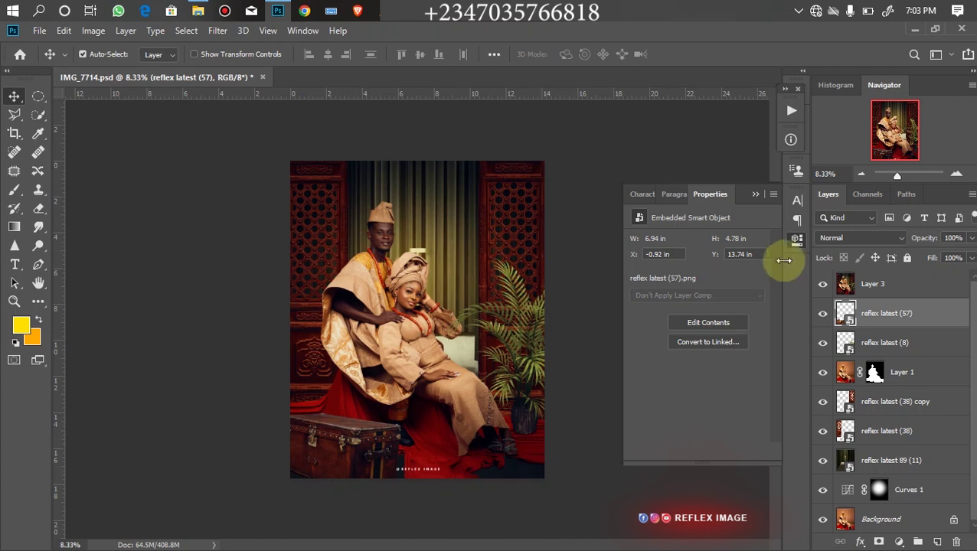
pyautogui.click(823, 284)
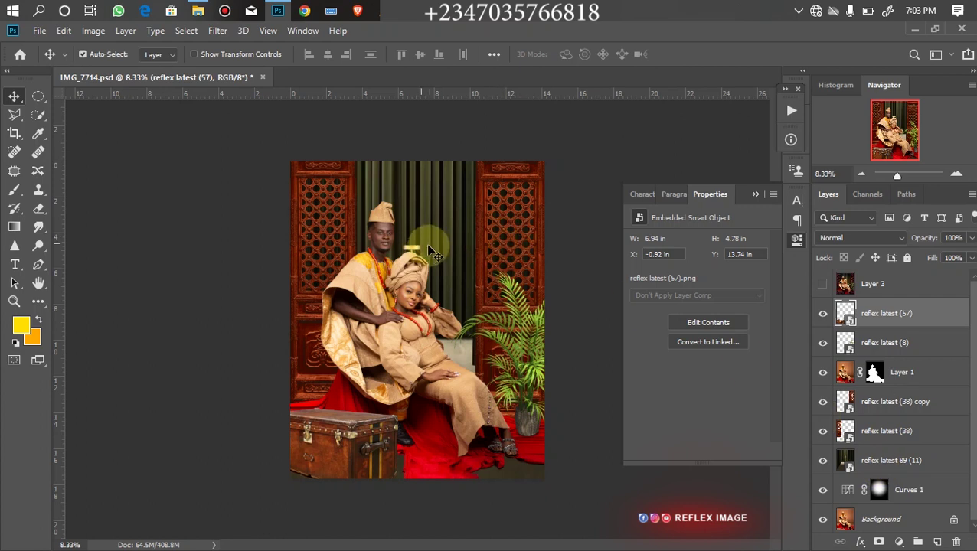
# Add an empty layer above the curtain layer "reflex latest 89 (11)" and set up a soft round brush of 4400 px
pyautogui.click(881, 460)
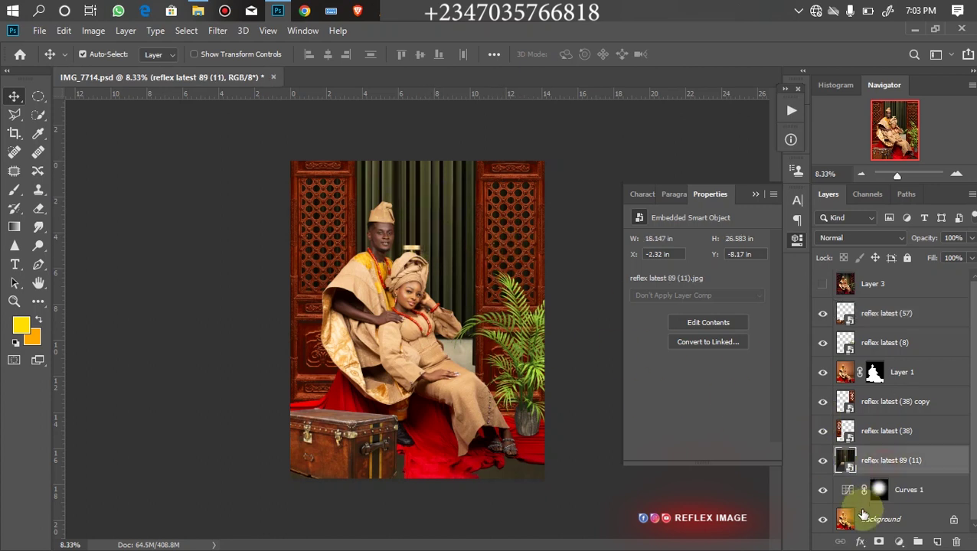
pyautogui.click(938, 542)
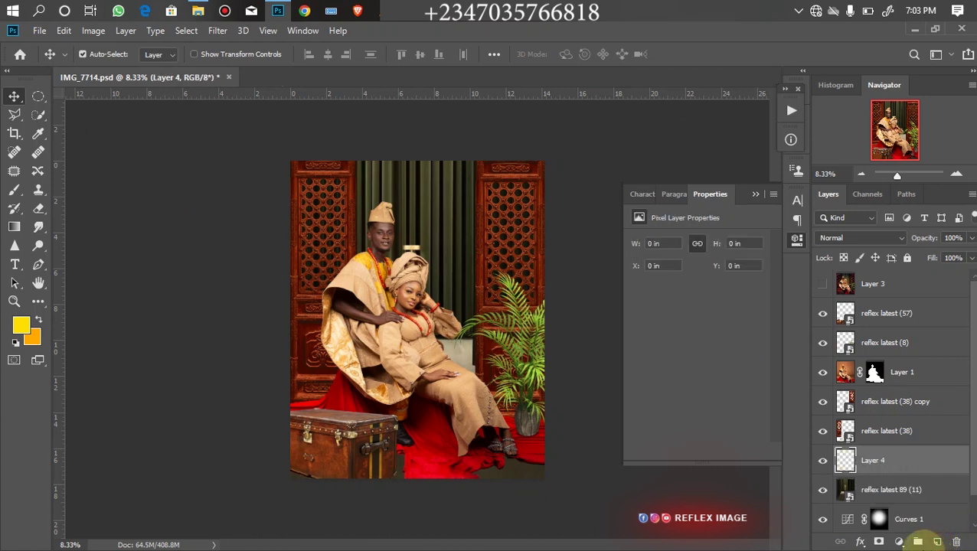
pyautogui.click(13, 190)
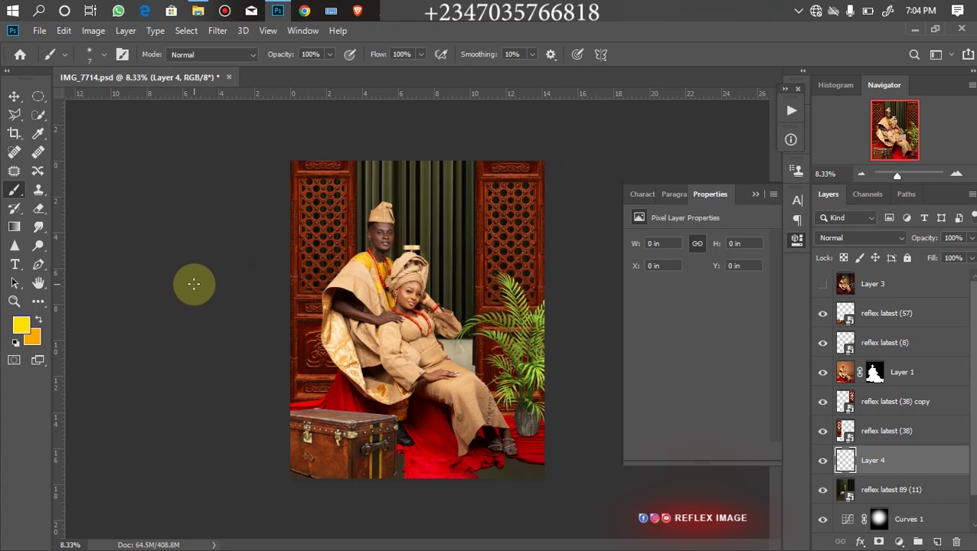
pyautogui.click(89, 53)
pyautogui.doubleClick(132, 117)
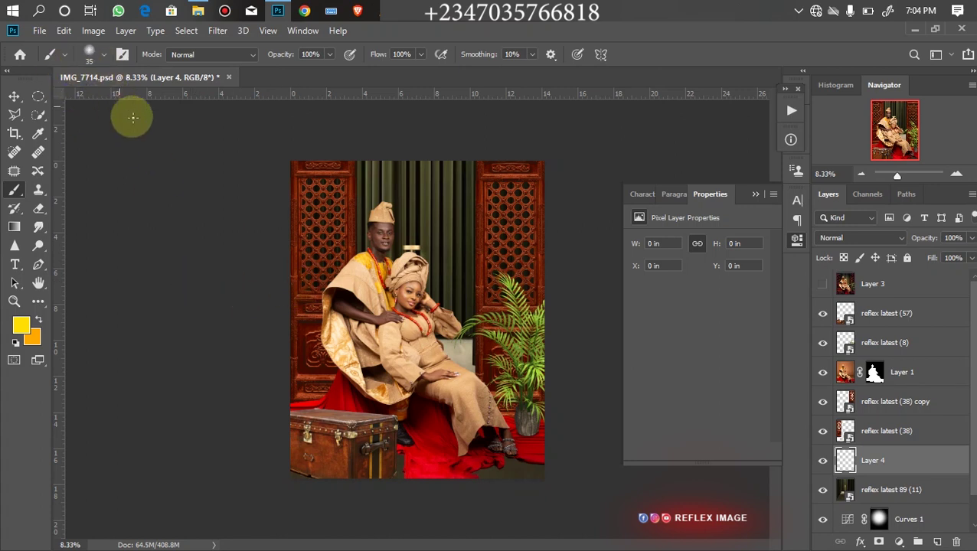
pyautogui.press(']')
pyautogui.press(']')
pyautogui.press(']')
pyautogui.press(']')
pyautogui.press(']')
pyautogui.press(']')
pyautogui.press(']')
pyautogui.press(']')
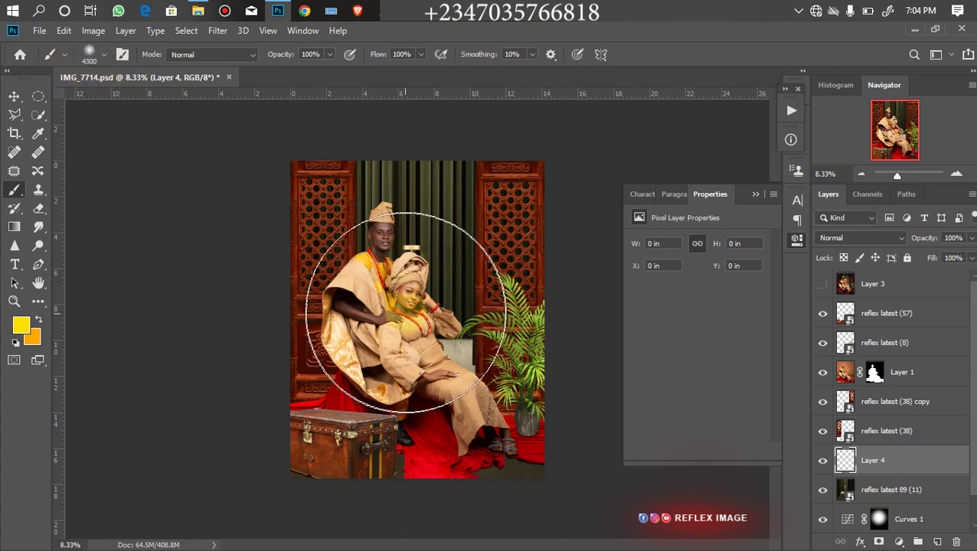
pyautogui.press(']')
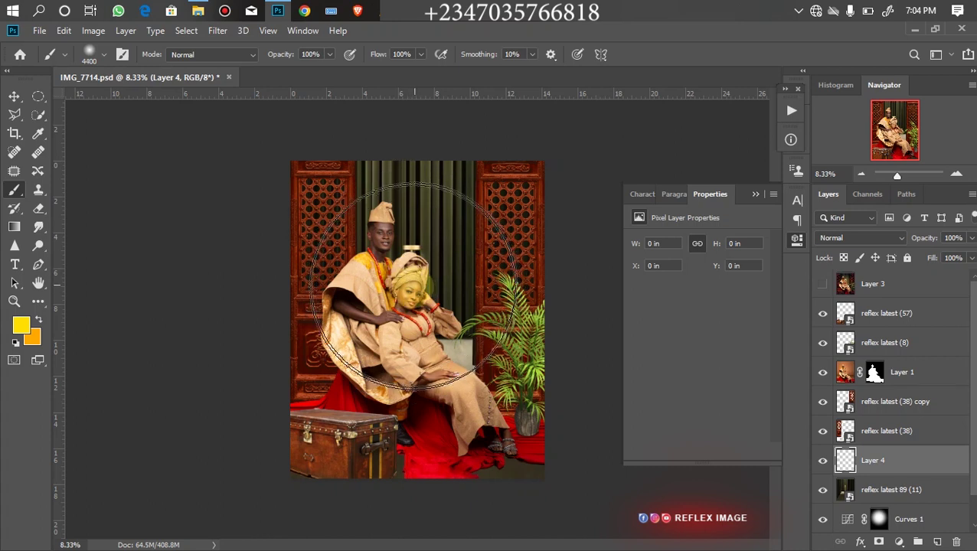
# Paint a soft yellow glow over the curtain behind the couple on Layer 4 and set the layer's opacity to 51%
pyautogui.click(423, 398)
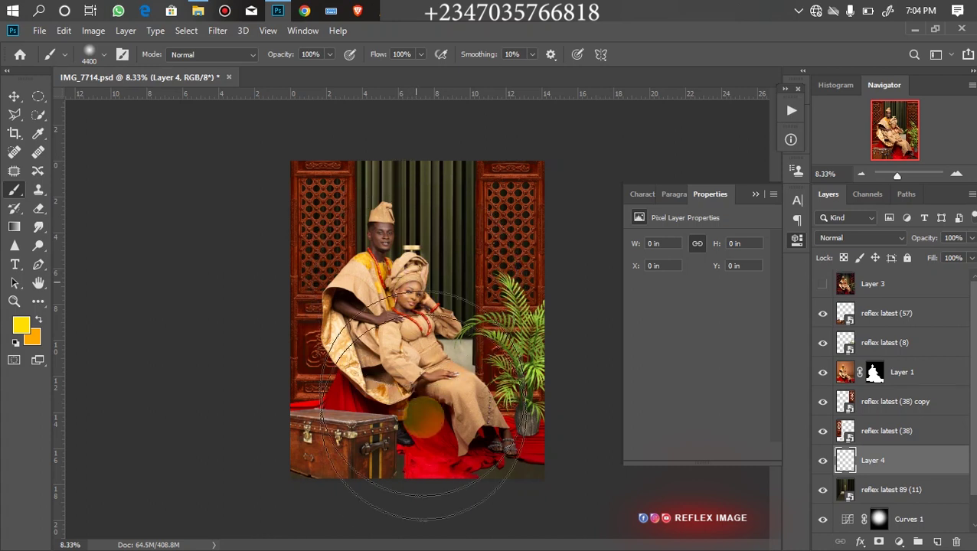
pyautogui.moveTo(151, 118); pyautogui.dragTo(203, 191)
pyautogui.click(382, 425)
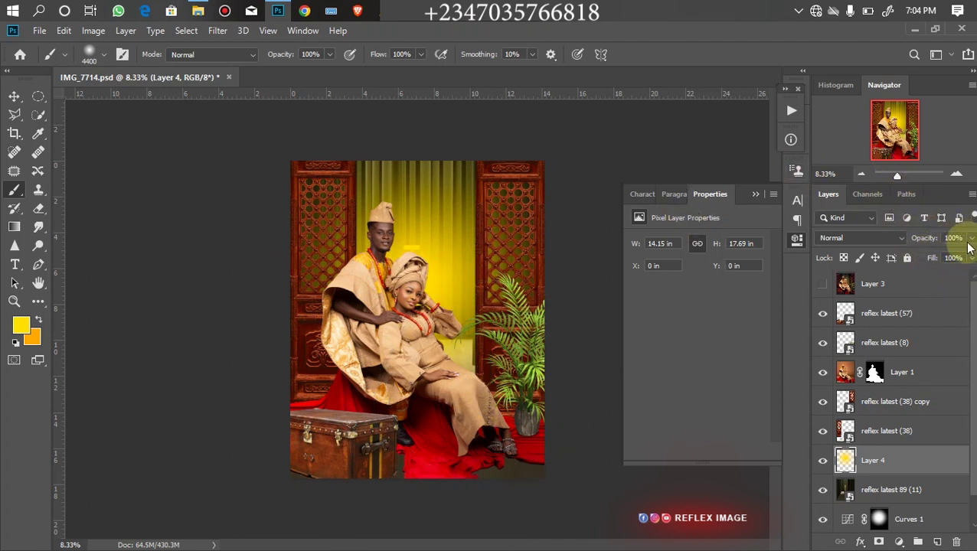
pyautogui.moveTo(971, 240); pyautogui.dragTo(940, 259)
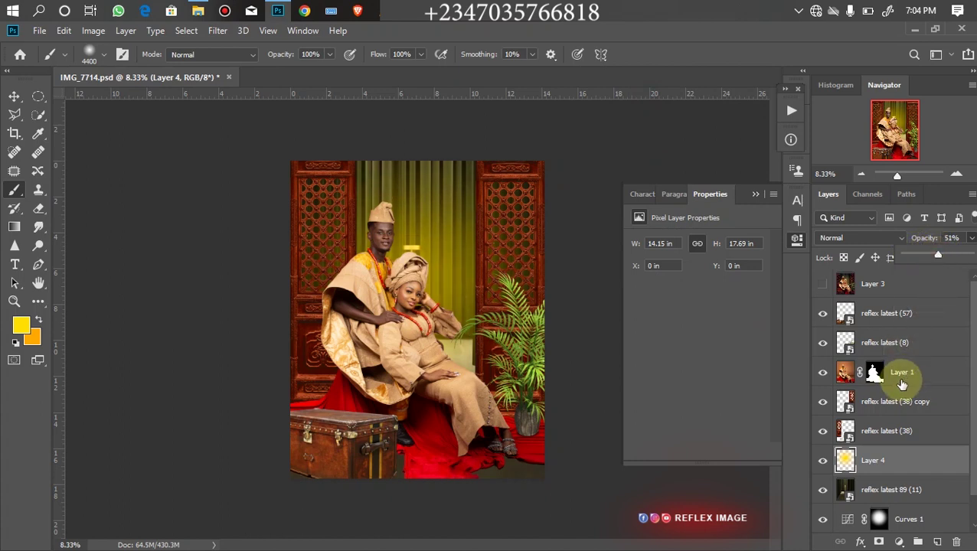
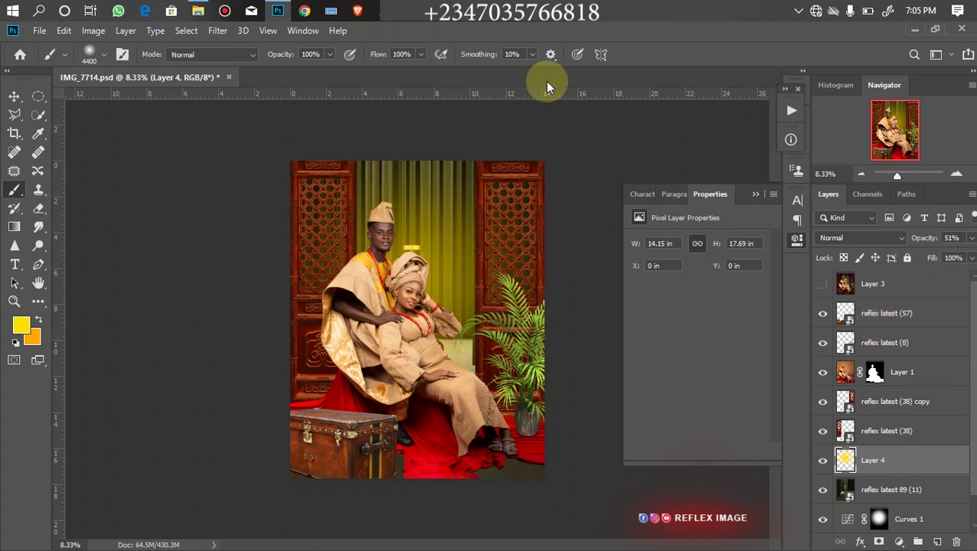
pyautogui.click(521, 227)
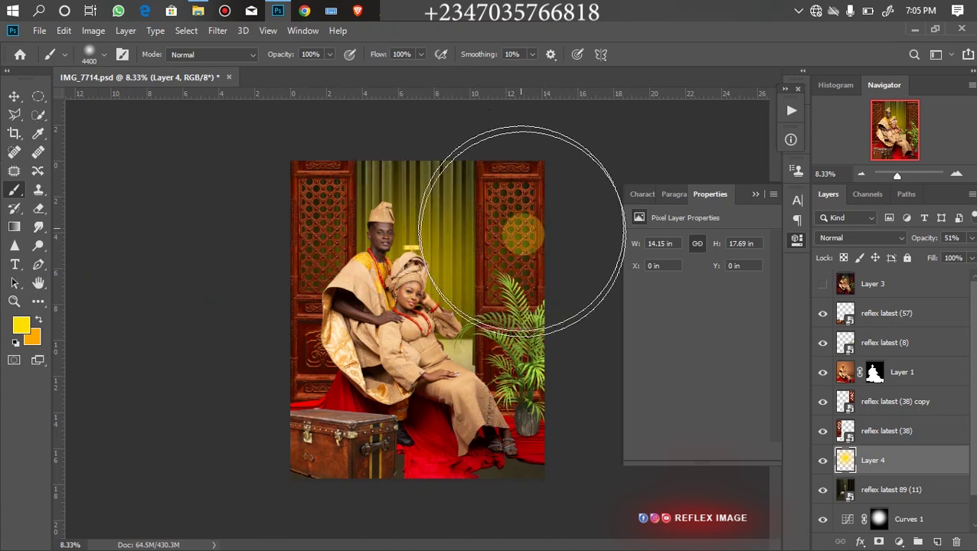
pyautogui.hotkey('ctrl', 'z')
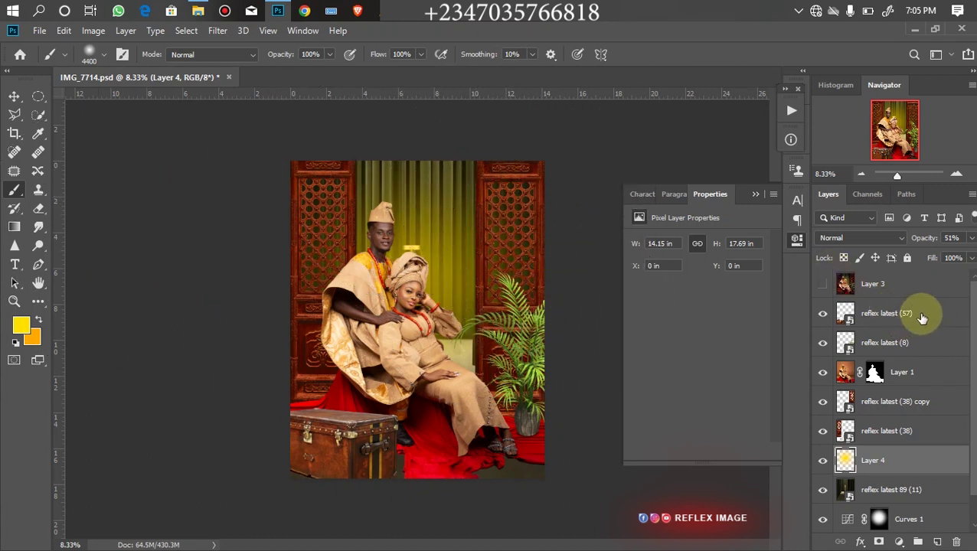
# With the trunk layer active, make a large circular selection centred on the couple and invert it
pyautogui.click(921, 316)
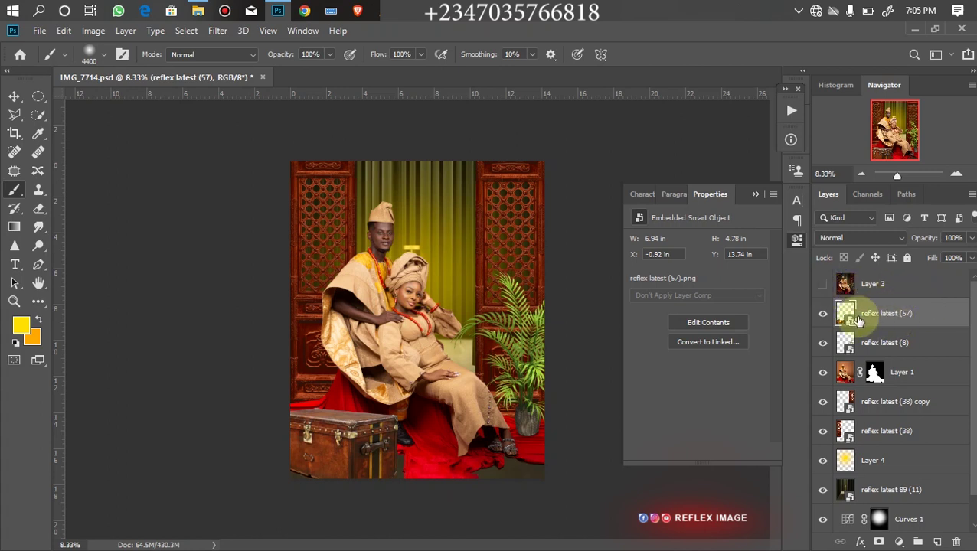
pyautogui.click(40, 96)
pyautogui.click(109, 113)
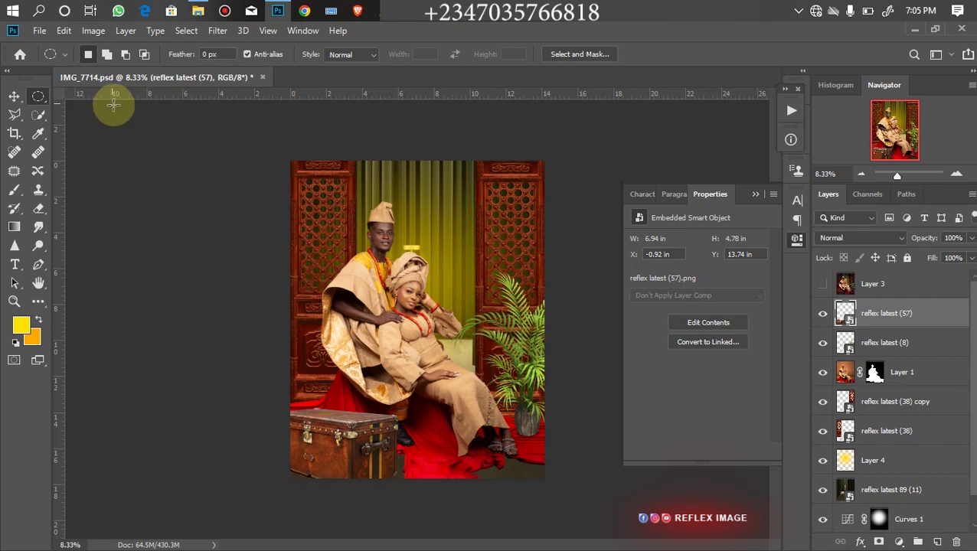
pyautogui.moveTo(322, 200); pyautogui.dragTo(571, 448)
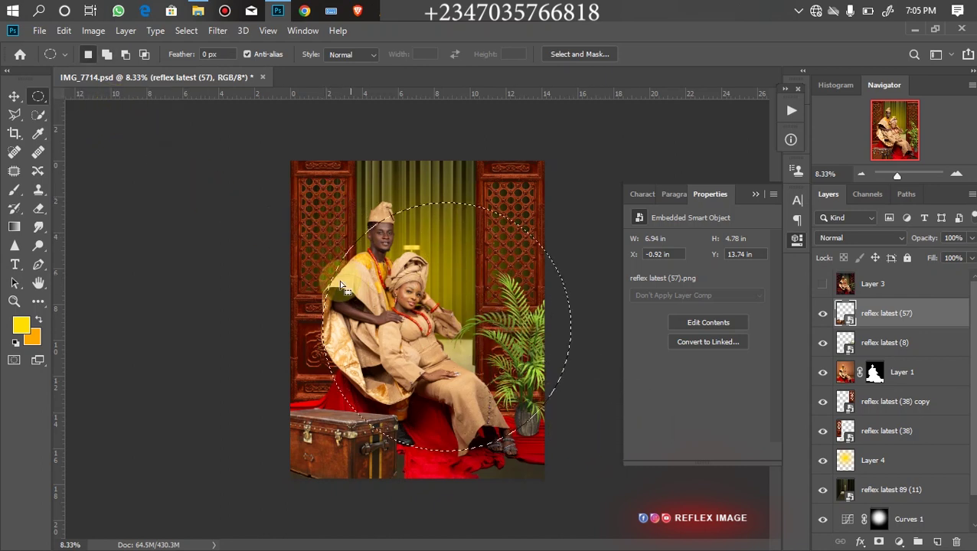
pyautogui.moveTo(464, 320); pyautogui.dragTo(427, 310)
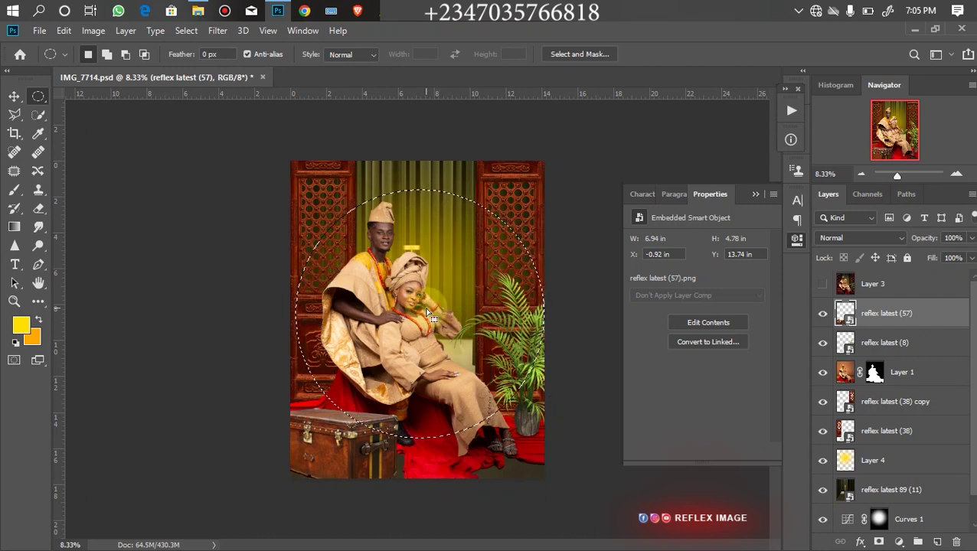
pyautogui.hotkey('ctrl', 'shift', 'i')
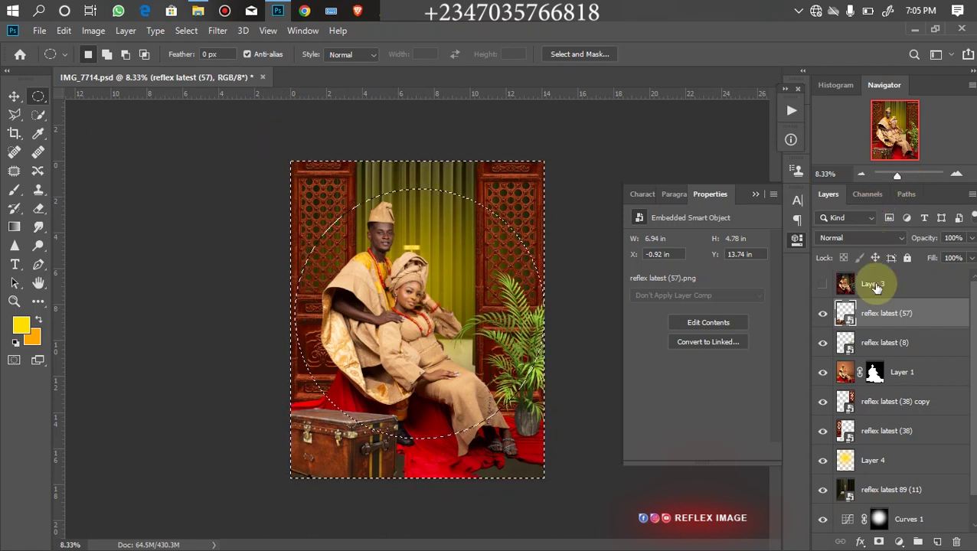
# Add a black (000000) Solid Color fill layer from the selection and feather its mask to about 520 px as a vignette
pyautogui.click(899, 542)
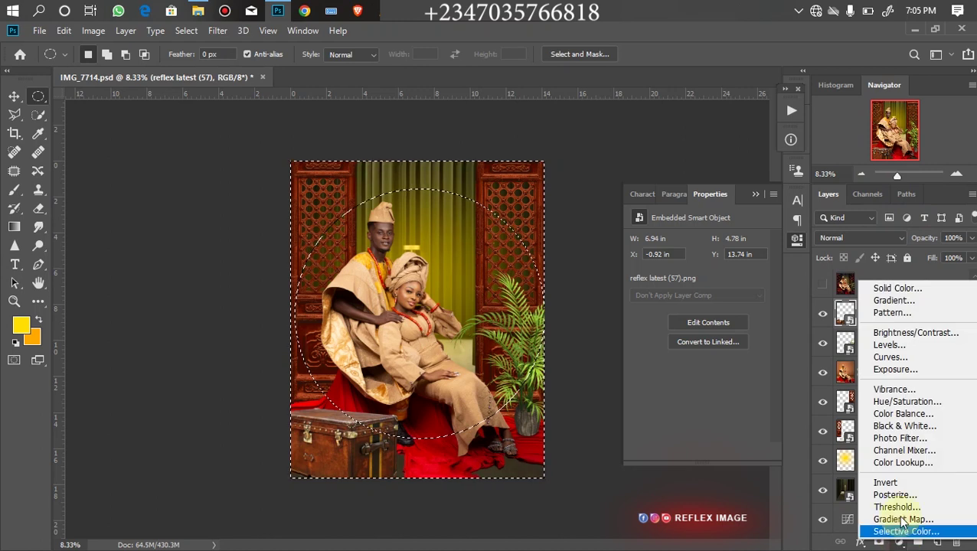
pyautogui.click(898, 288)
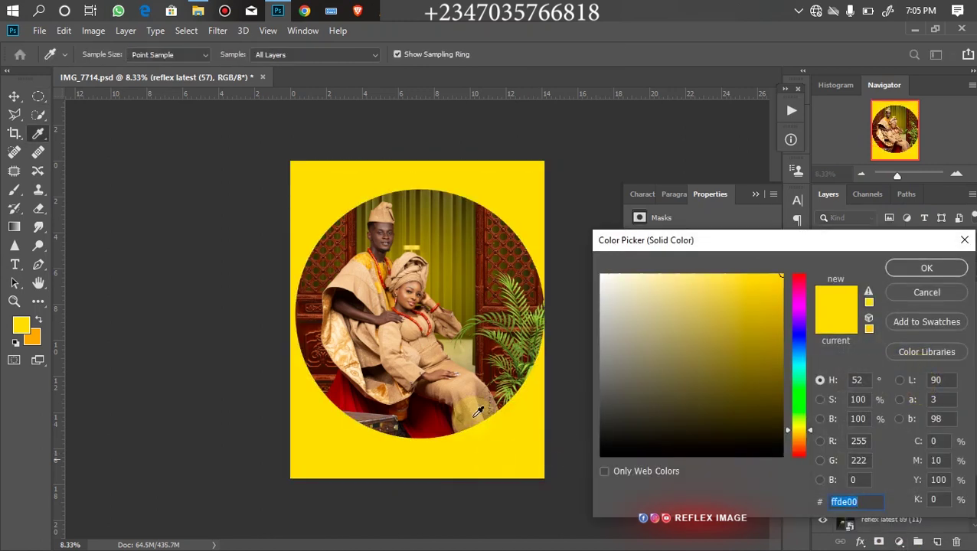
pyautogui.click(610, 440)
pyautogui.moveTo(593, 458); pyautogui.dragTo(578, 501)
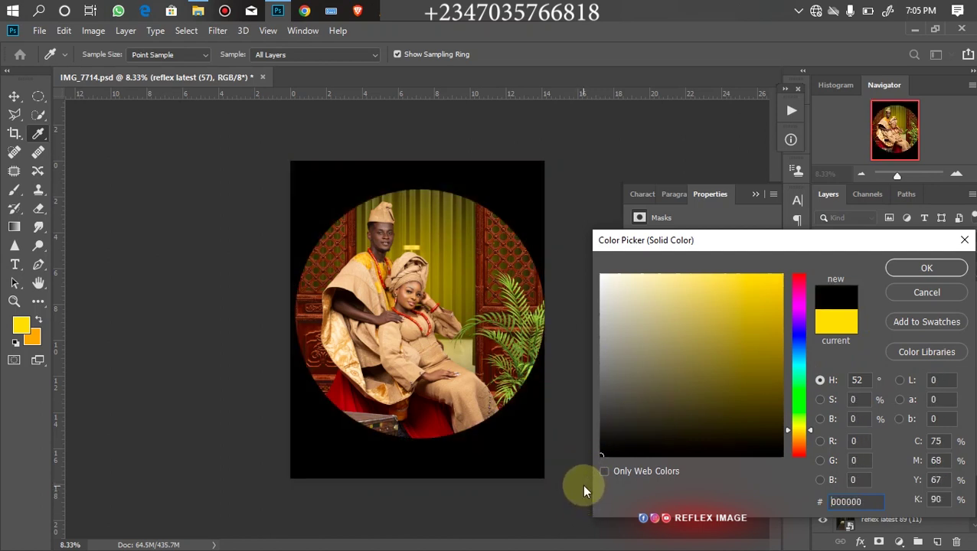
pyautogui.click(906, 274)
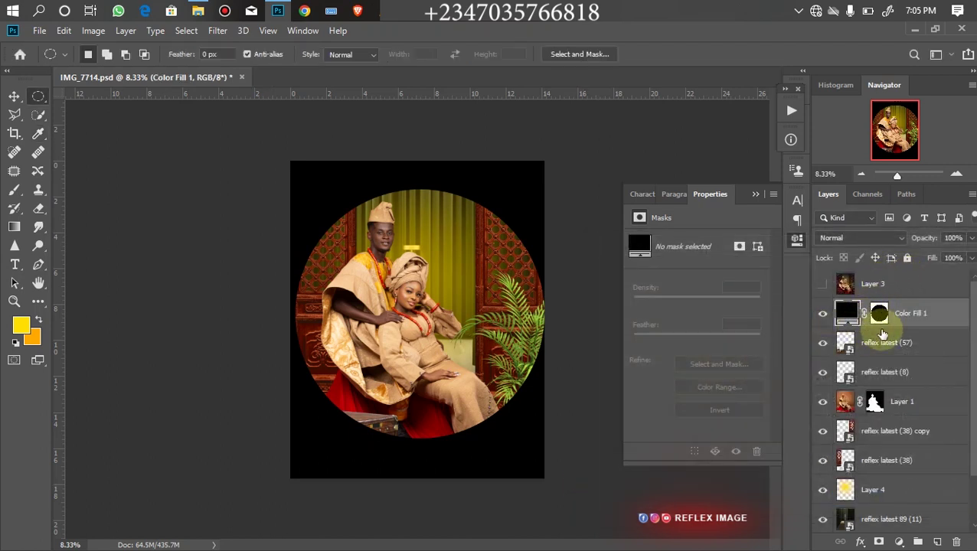
pyautogui.click(881, 318)
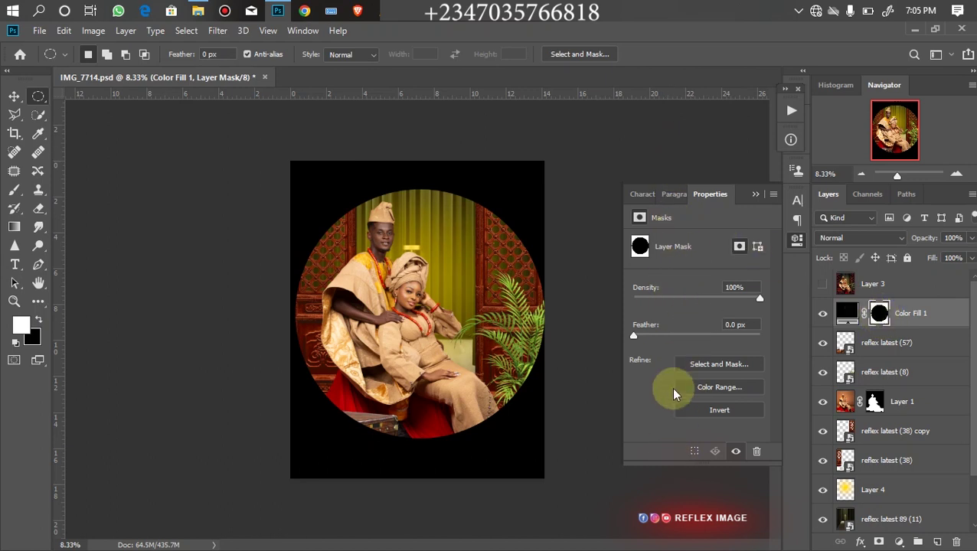
pyautogui.moveTo(634, 337); pyautogui.dragTo(746, 338)
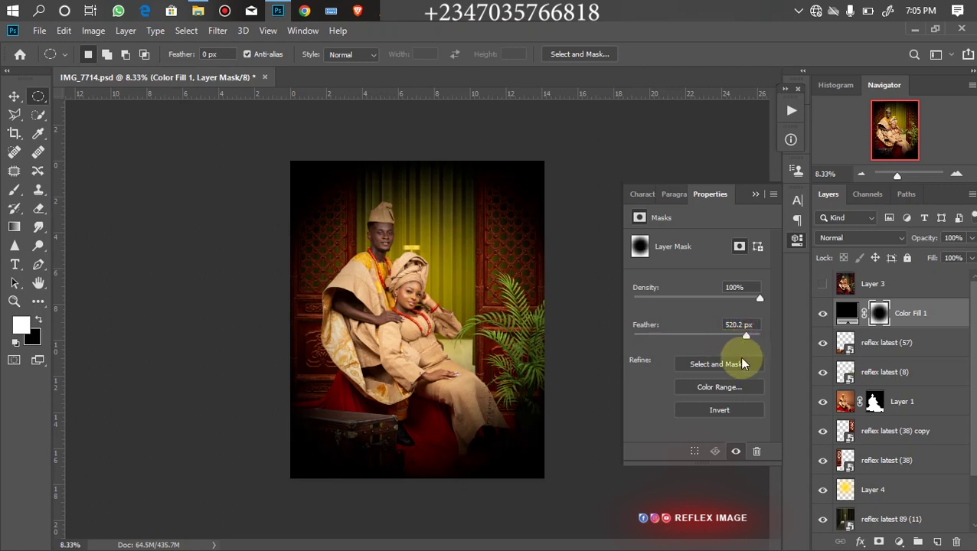
# Lower the opacity of the black vignette fill layer to 23%
pyautogui.click(971, 239)
pyautogui.moveTo(924, 254); pyautogui.dragTo(917, 256)
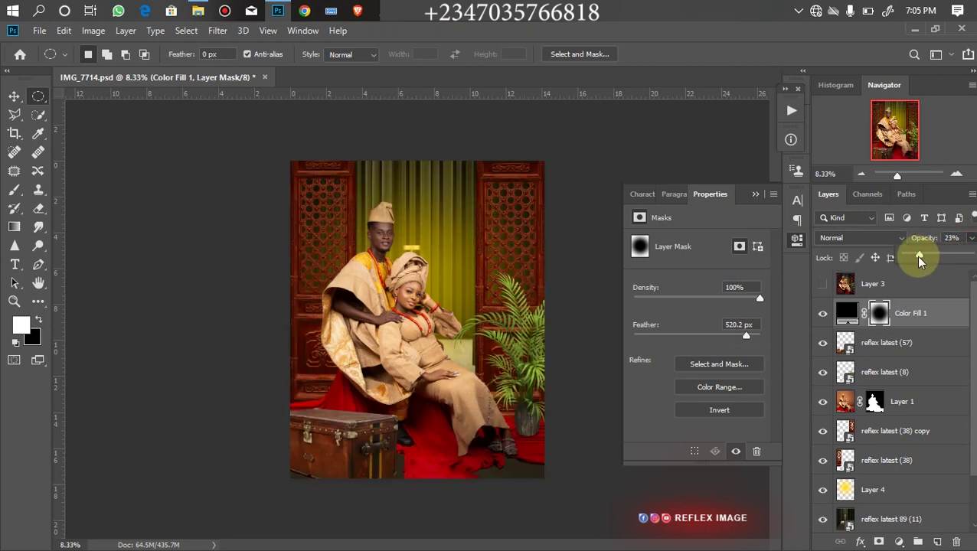
pyautogui.click(933, 270)
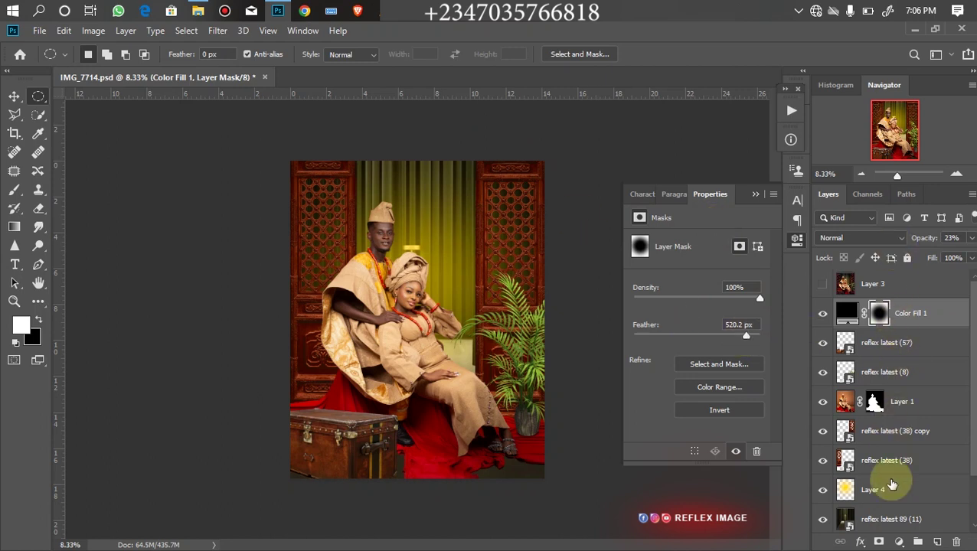
# Add a Gradient Map adjustment layer above the vignette and apply a dark reddish-brown preset gradient
pyautogui.click(899, 542)
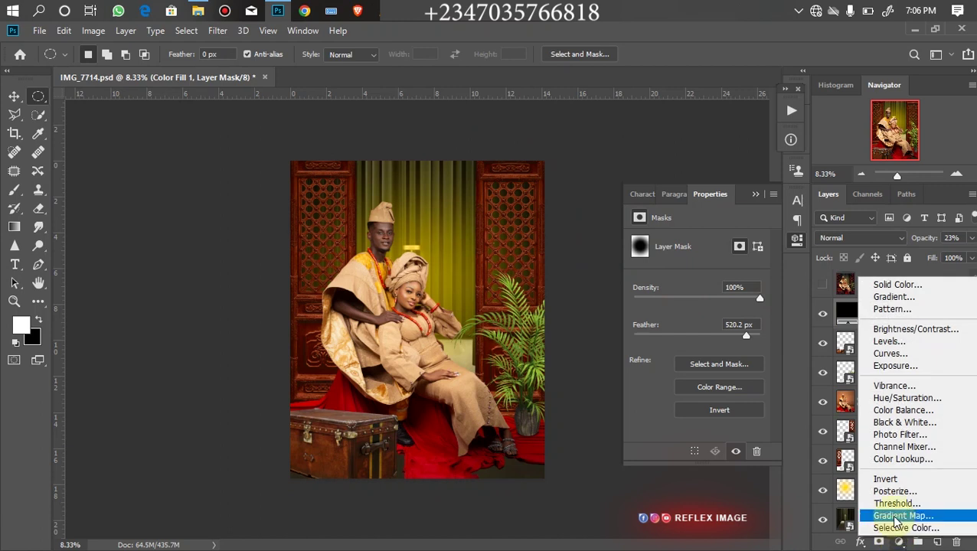
pyautogui.click(888, 517)
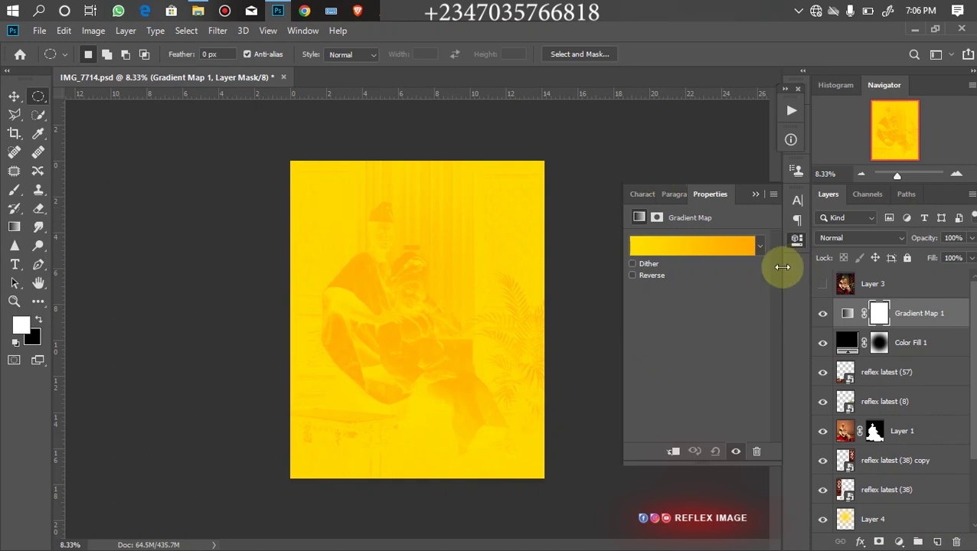
pyautogui.click(759, 245)
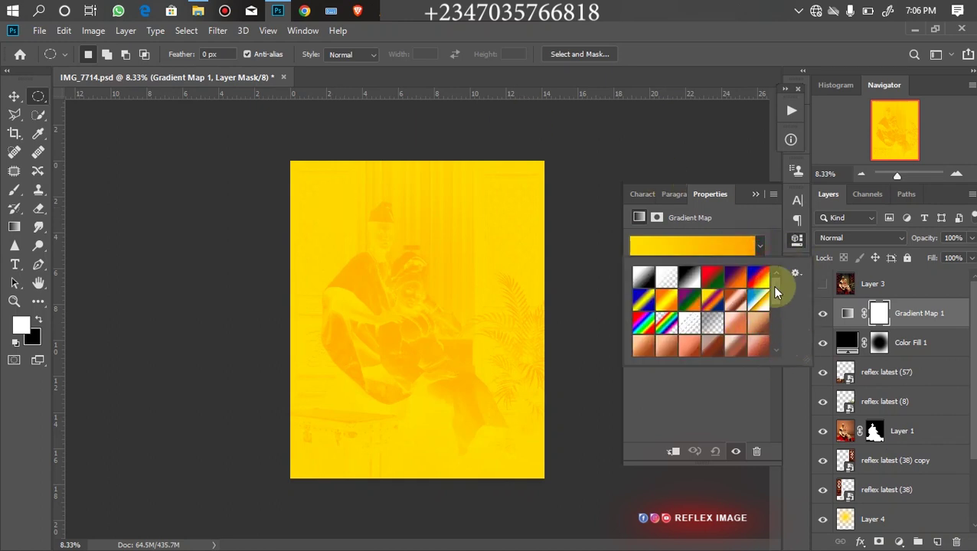
pyautogui.moveTo(779, 293); pyautogui.dragTo(773, 317)
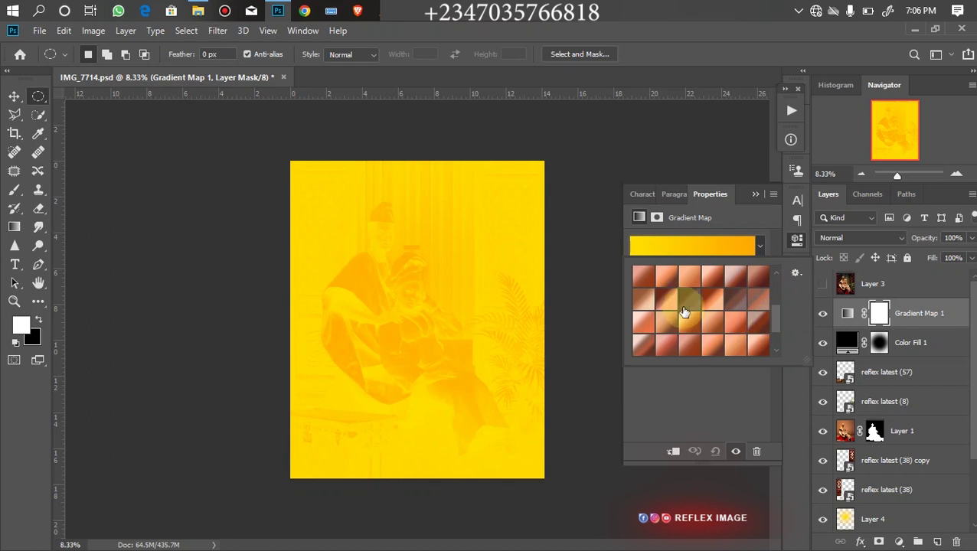
pyautogui.click(687, 301)
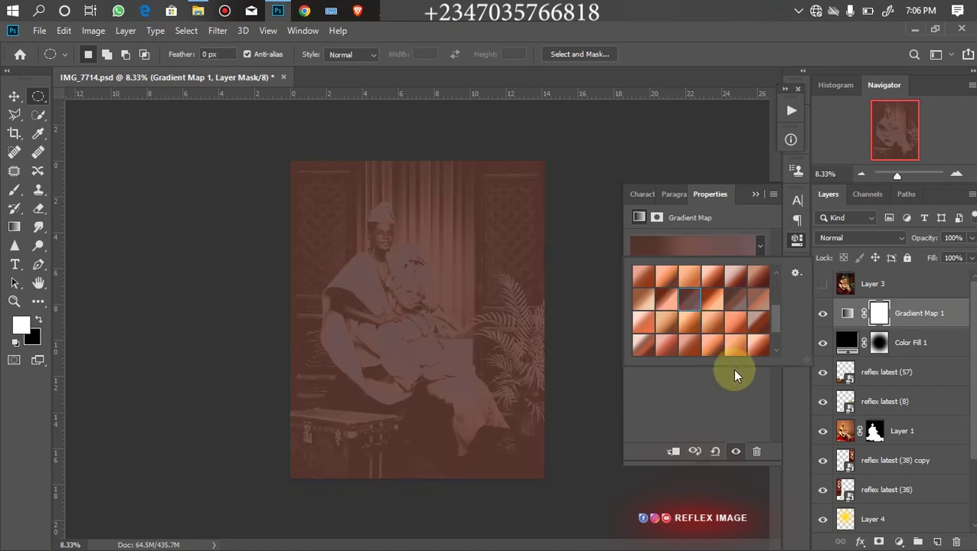
pyautogui.click(734, 370)
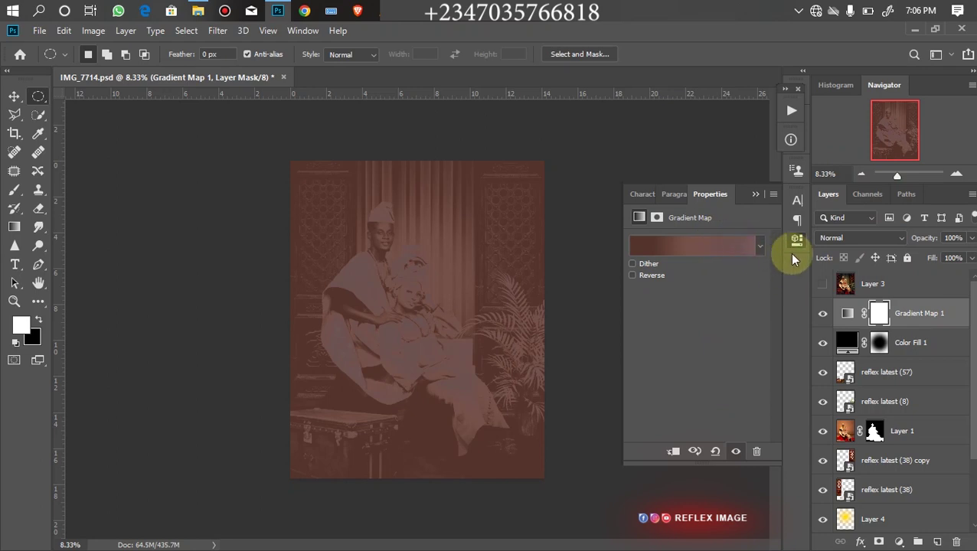
# Set the gradient map layer's blend mode to Soft Light and compare the image with and without it
pyautogui.click(863, 239)
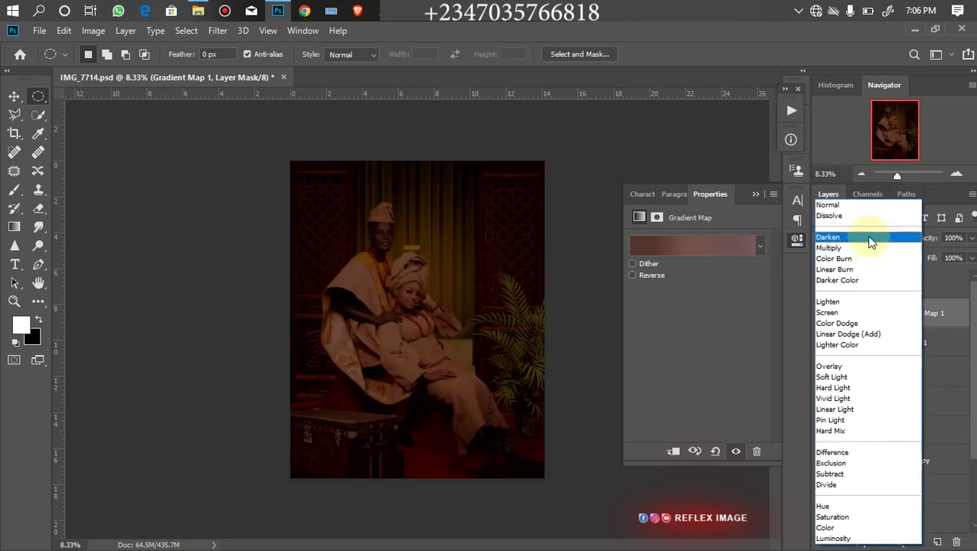
pyautogui.click(835, 377)
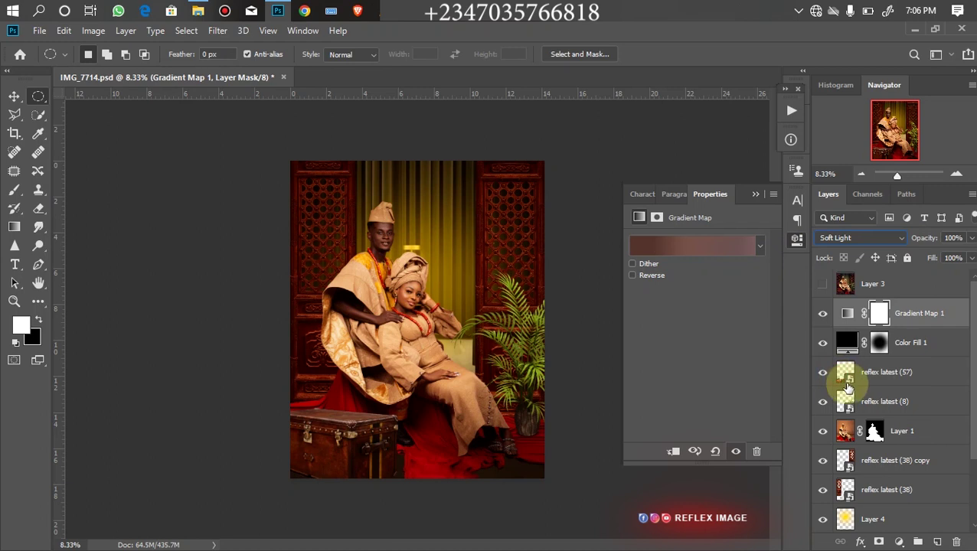
pyautogui.click(822, 315)
pyautogui.click(822, 314)
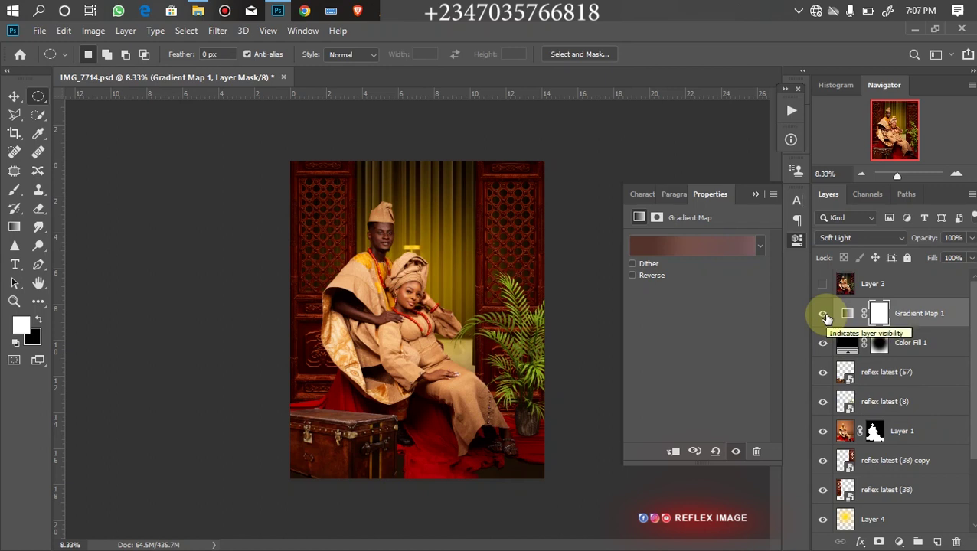
# Browse the gradient map's other presets and delete the gradient map layer
pyautogui.click(760, 247)
pyautogui.moveTo(781, 318); pyautogui.dragTo(775, 295)
pyautogui.click(744, 407)
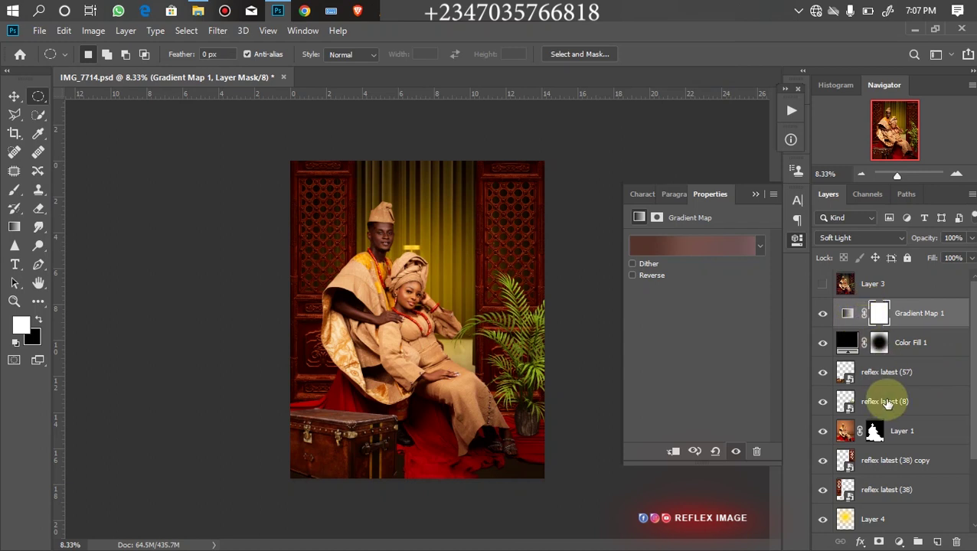
pyautogui.press('Delete')
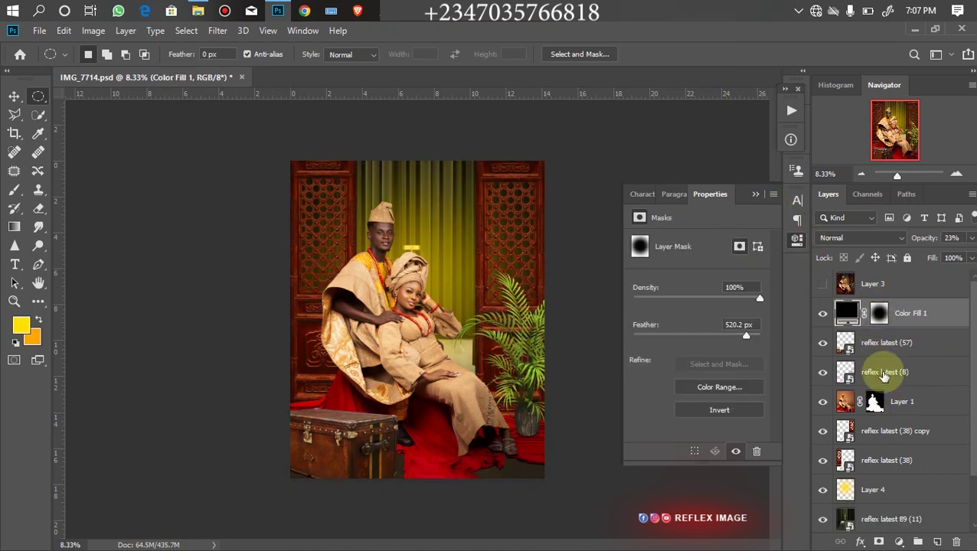
# Add a Color Lookup adjustment layer above the vignette and load the 3D LUT mela chocolate.CUBE
pyautogui.click(899, 541)
pyautogui.click(890, 465)
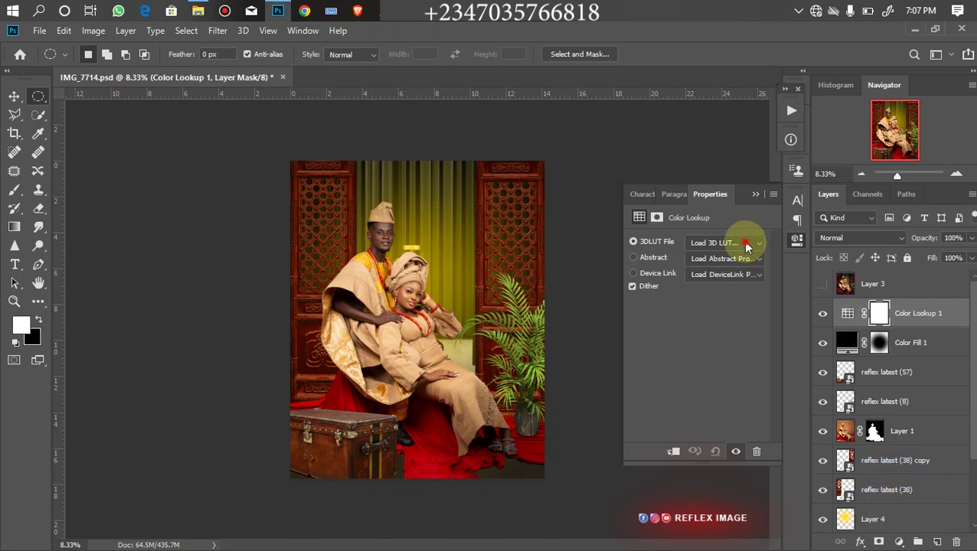
pyautogui.click(746, 245)
pyautogui.moveTo(882, 242); pyautogui.dragTo(900, 466)
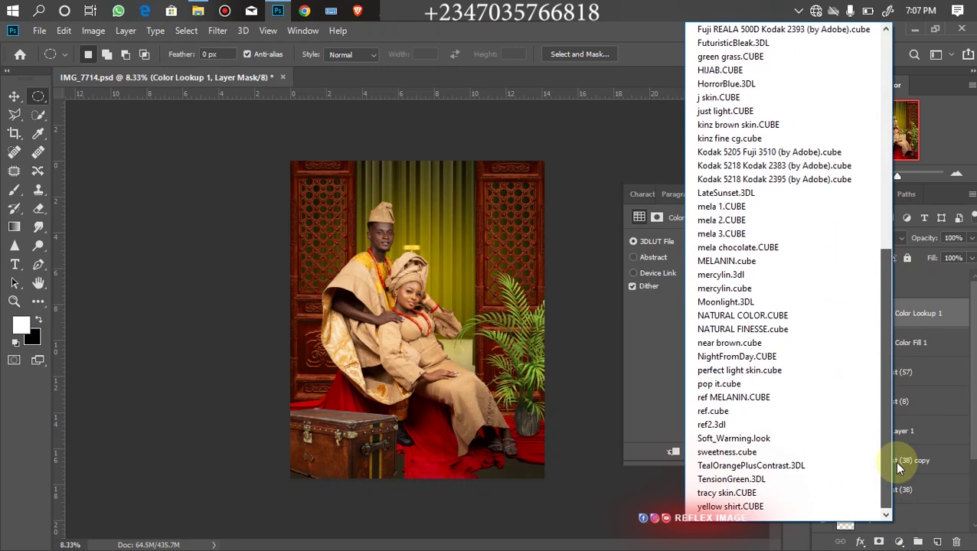
pyautogui.click(738, 248)
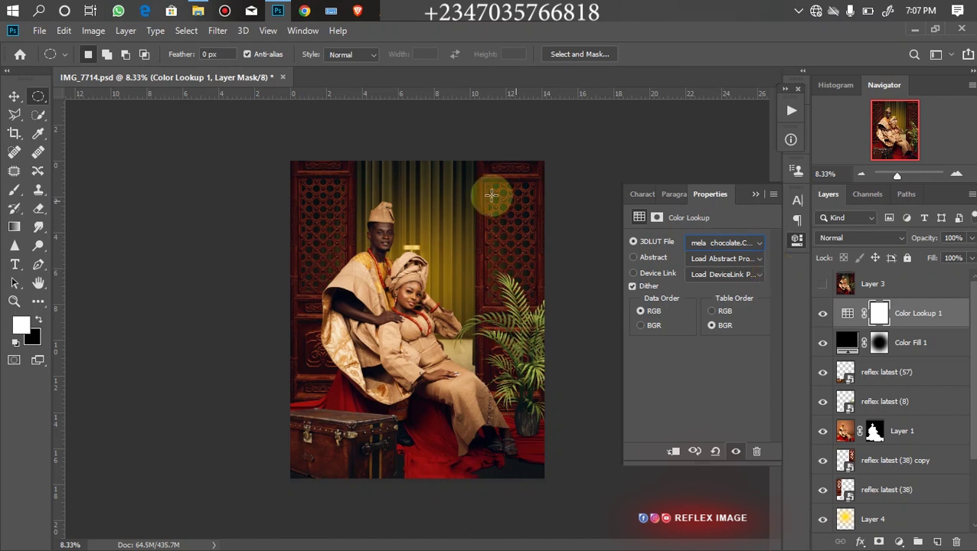
# Switch the lookup layer's LUT to NATURAL FINESSE.cube, set its opacity to 29%, and compare the image with and without it
pyautogui.click(747, 243)
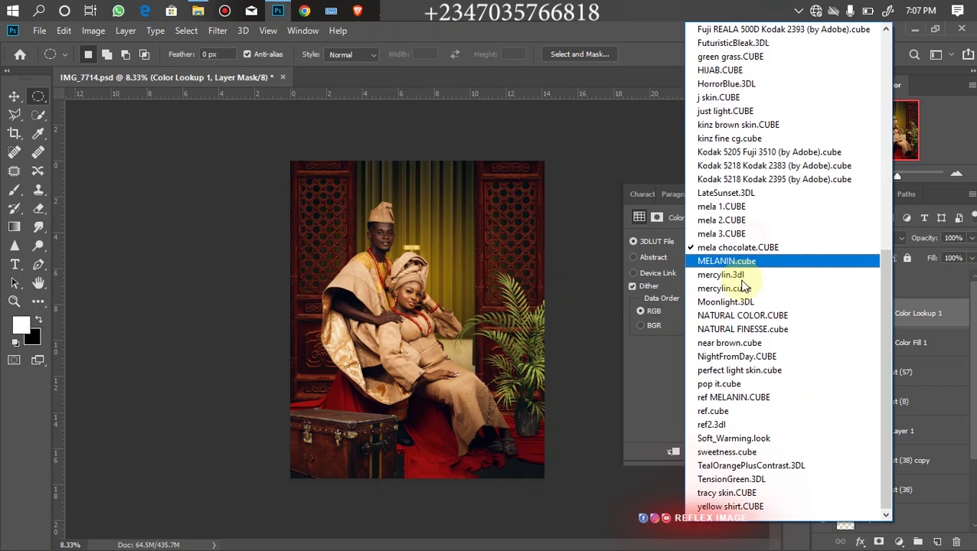
pyautogui.click(748, 335)
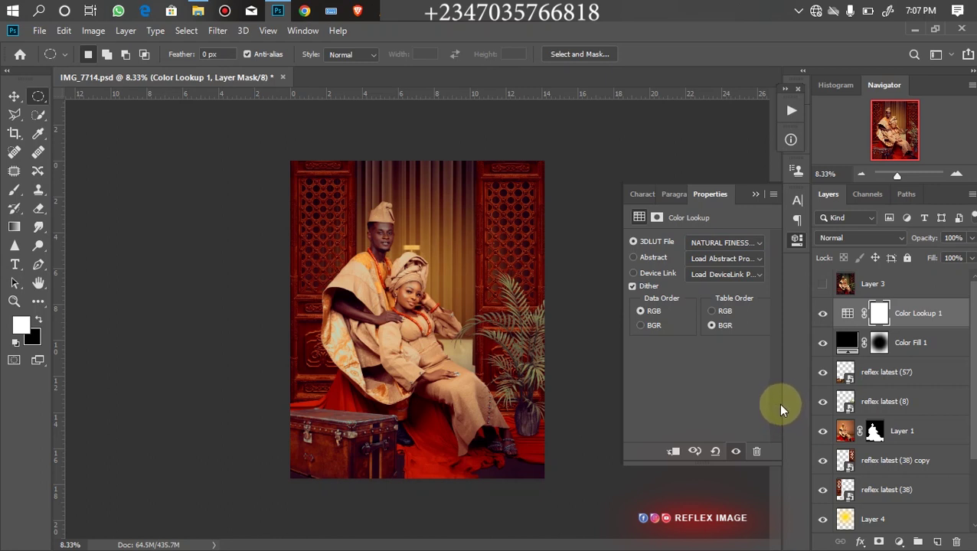
pyautogui.click(971, 238)
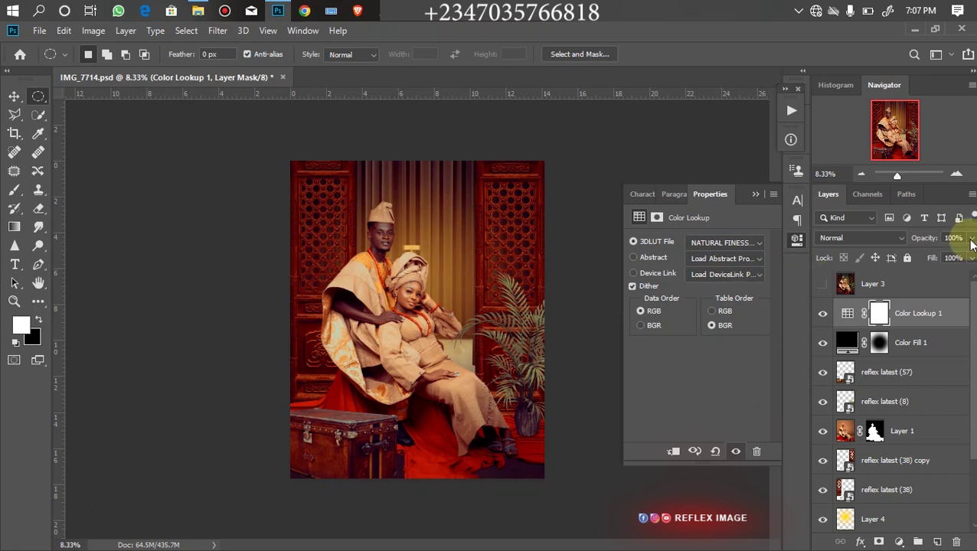
pyautogui.moveTo(969, 255); pyautogui.dragTo(929, 277)
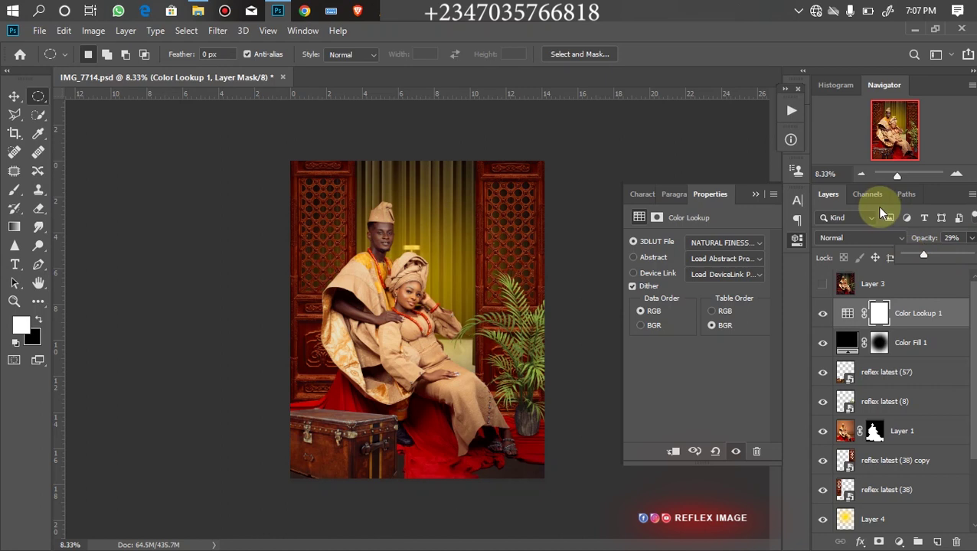
pyautogui.click(823, 313)
pyautogui.click(823, 320)
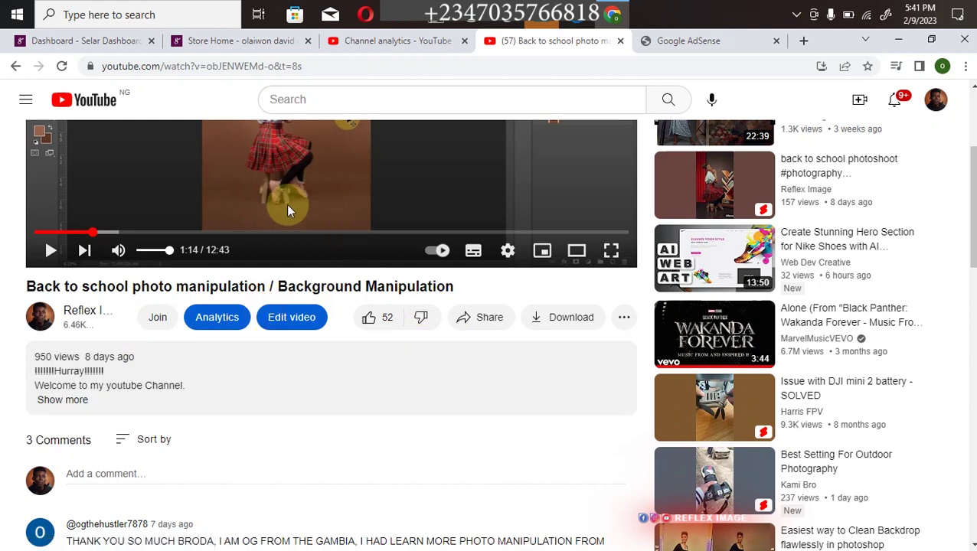
# On YouTube, expand the description of the "Back to school photo manipulation" video and examine its purchase, file and contact links
pyautogui.scroll(-1, 307, 344)
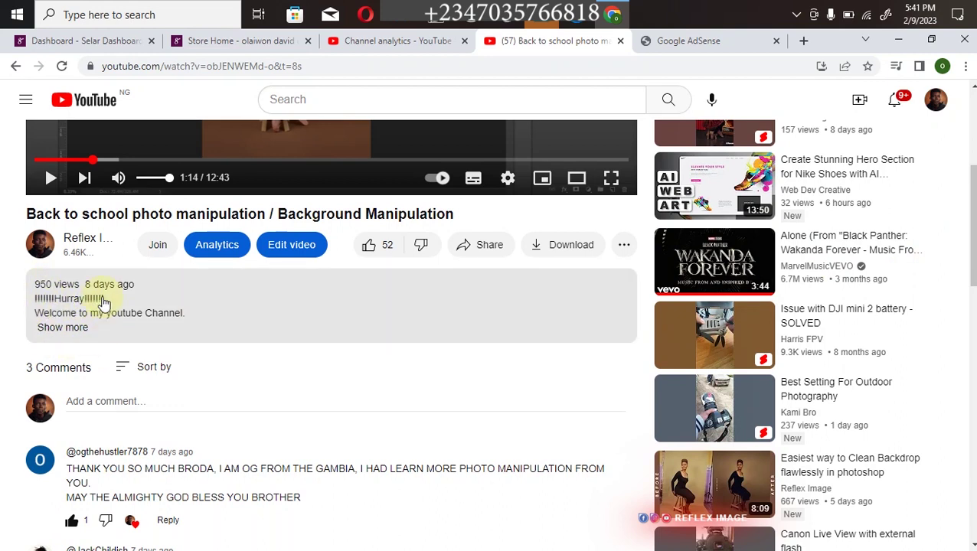
pyautogui.click(55, 330)
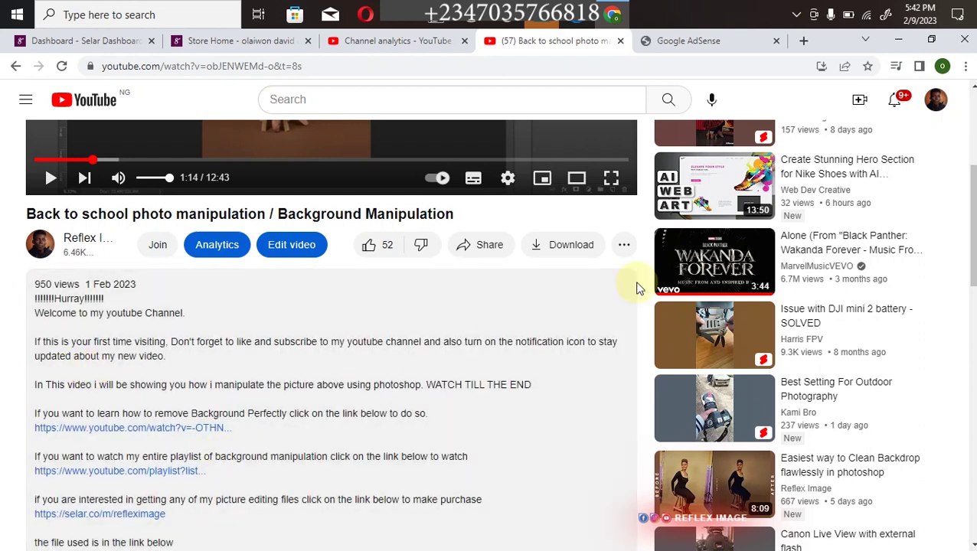
pyautogui.scroll(-3, 417, 366)
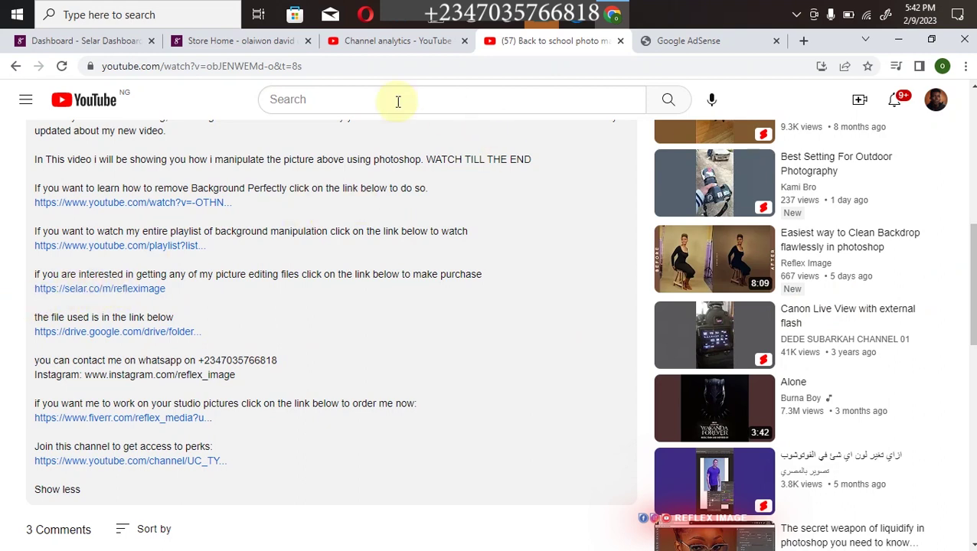
# Switch to the Selar store page, look through its editing files from the featured products down to the presets, and open the currency choices
pyautogui.click(209, 41)
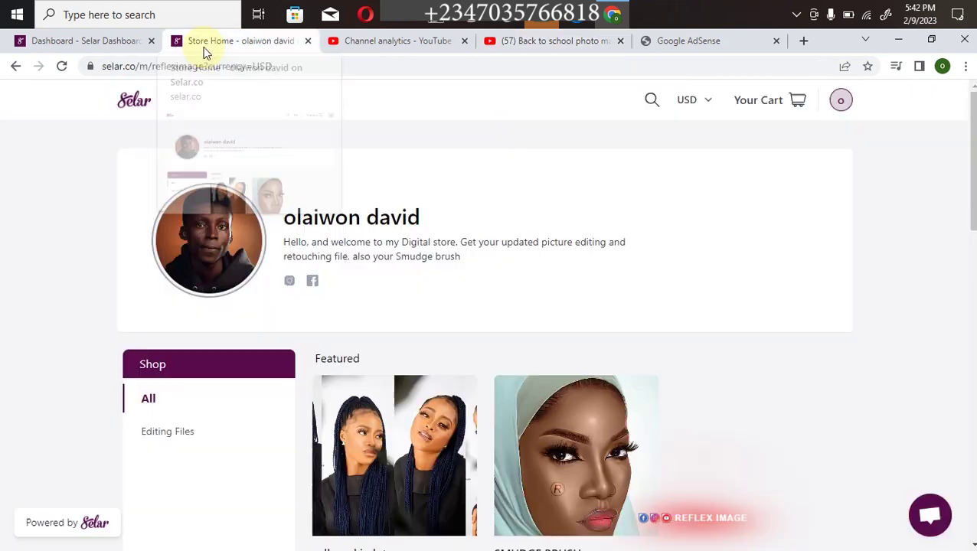
pyautogui.moveTo(975, 190); pyautogui.dragTo(974, 247)
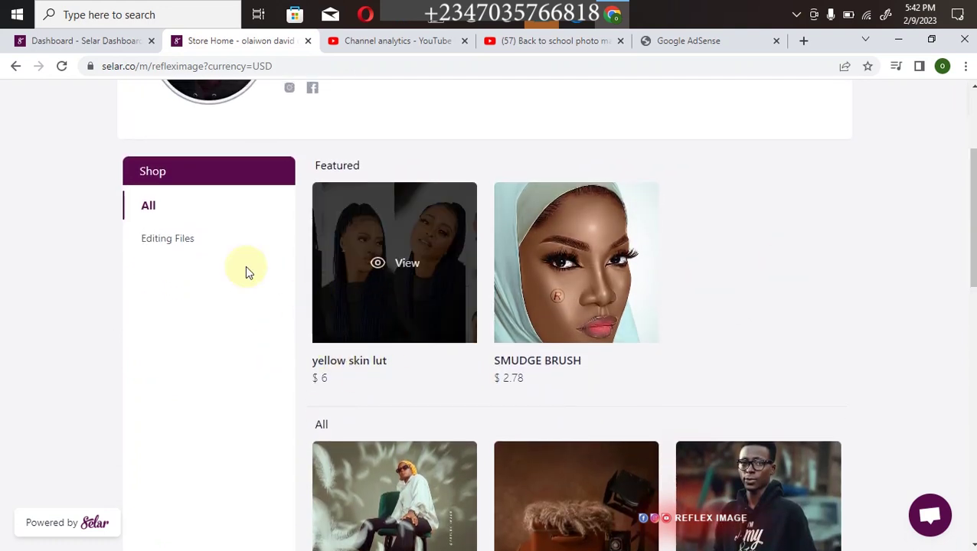
pyautogui.scroll(-3, 829, 320)
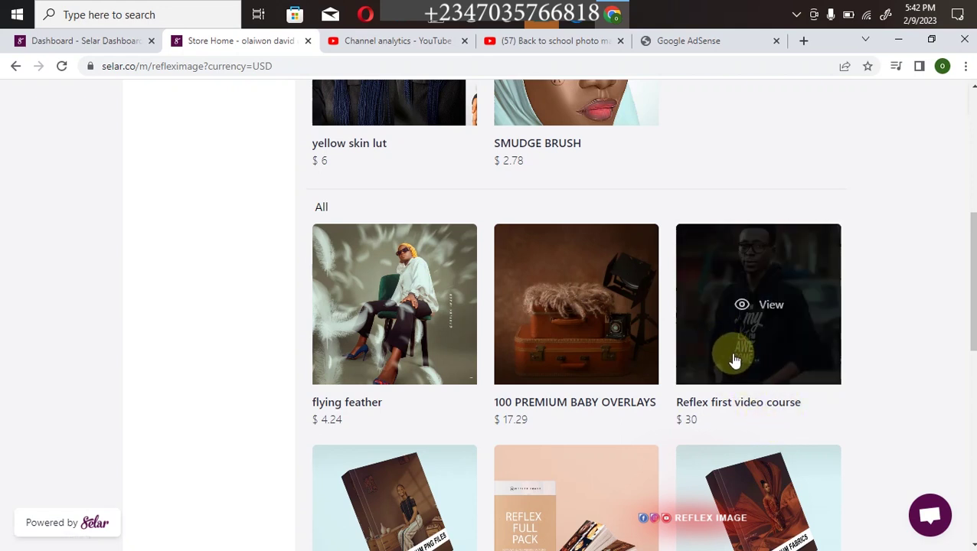
pyautogui.scroll(-3, 922, 296)
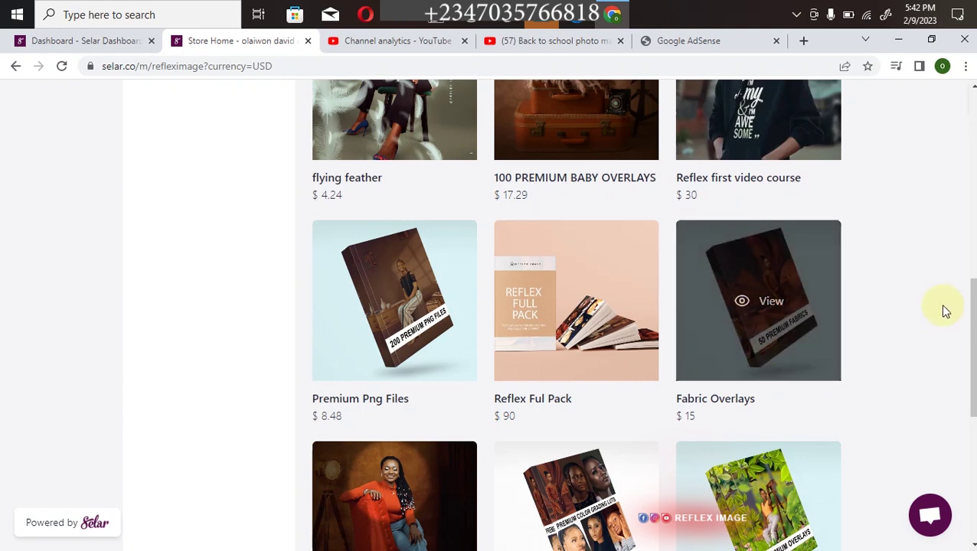
pyautogui.scroll(-3, 502, 312)
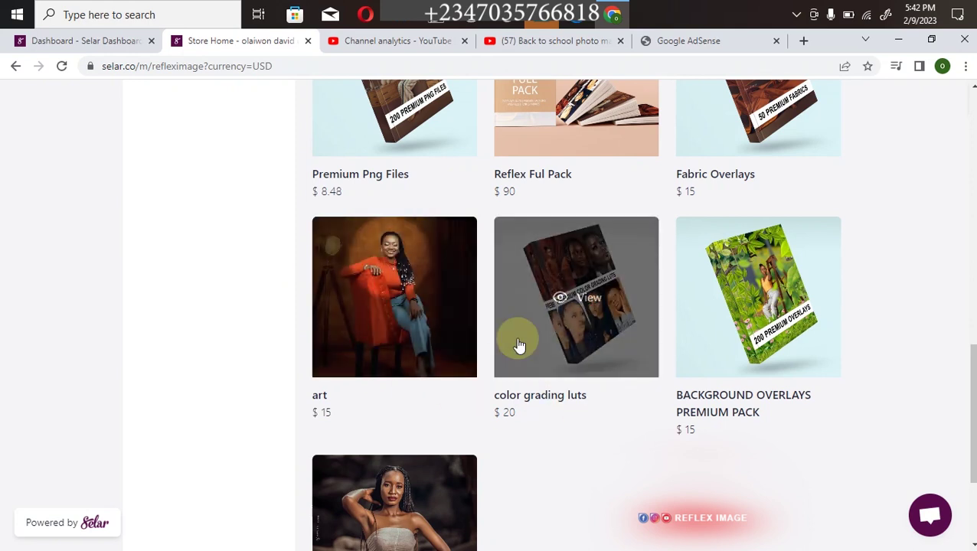
pyautogui.scroll(-3, 942, 392)
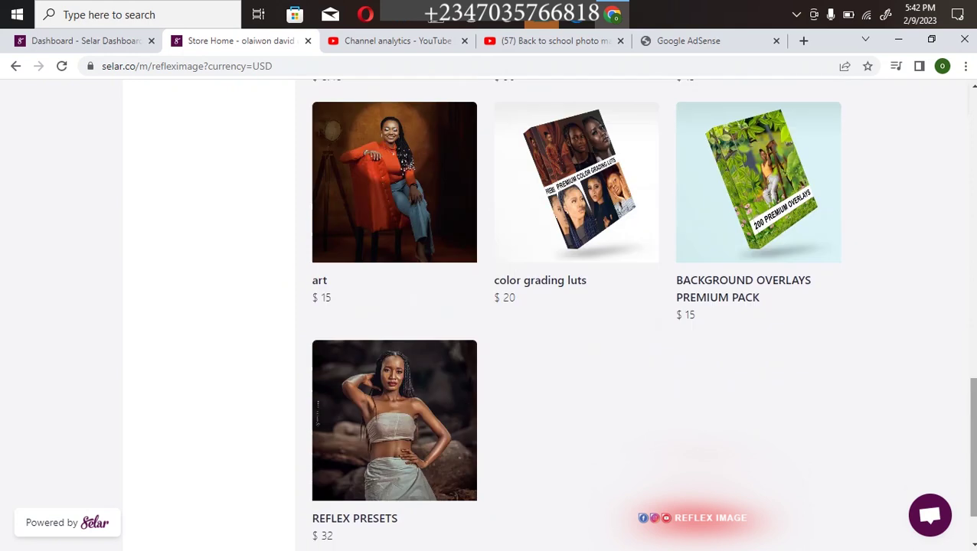
pyautogui.moveTo(974, 457); pyautogui.dragTo(974, 152)
pyautogui.click(693, 109)
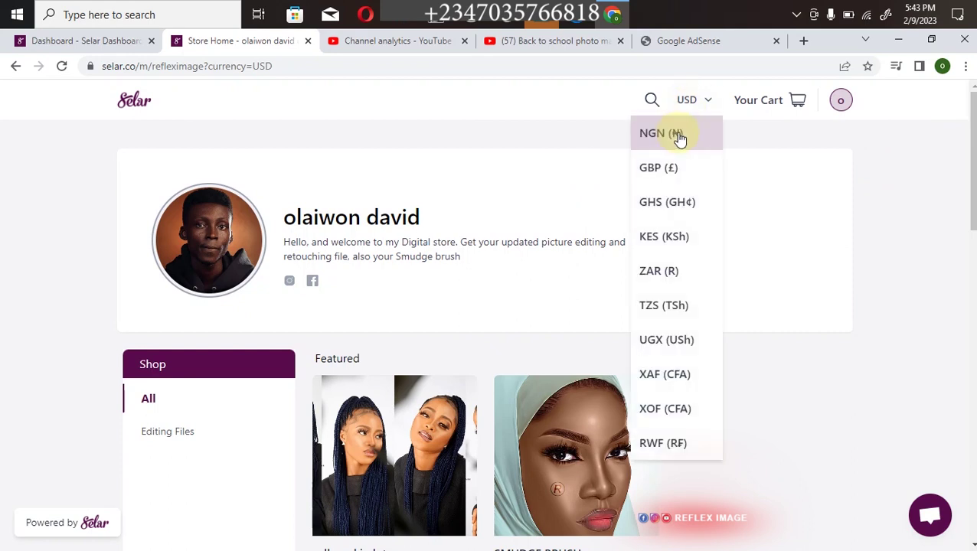